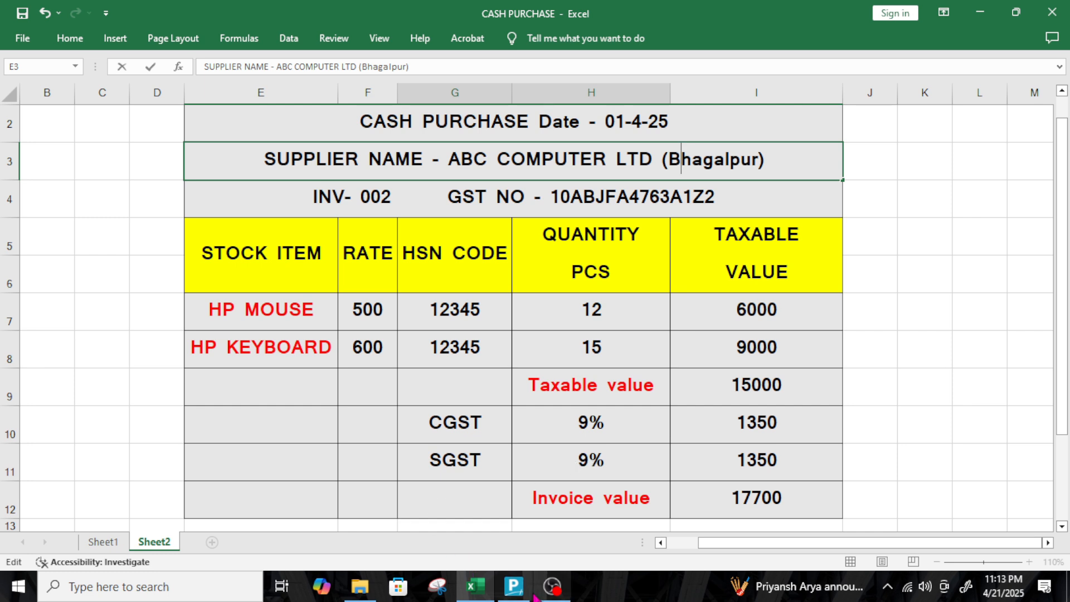
Switch to TallyPrime and open a new Purchase voucher for Computer World LLP
{"action": "left_click", "coordinate": [513, 587]}
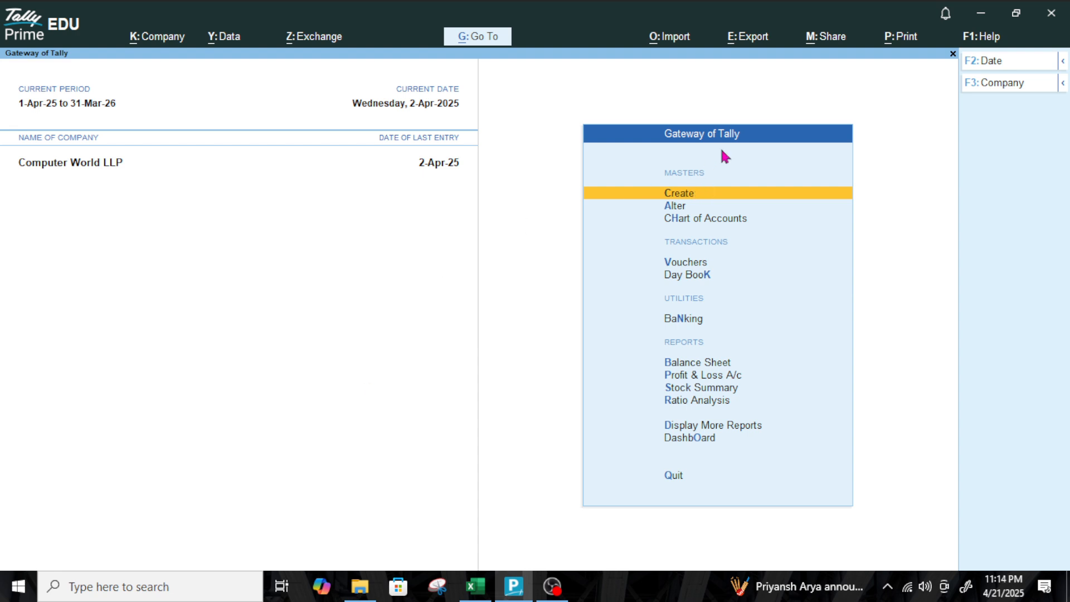
{"action": "key", "text": "Down"}
{"action": "key", "text": "Down"}
{"action": "key", "text": "Down"}
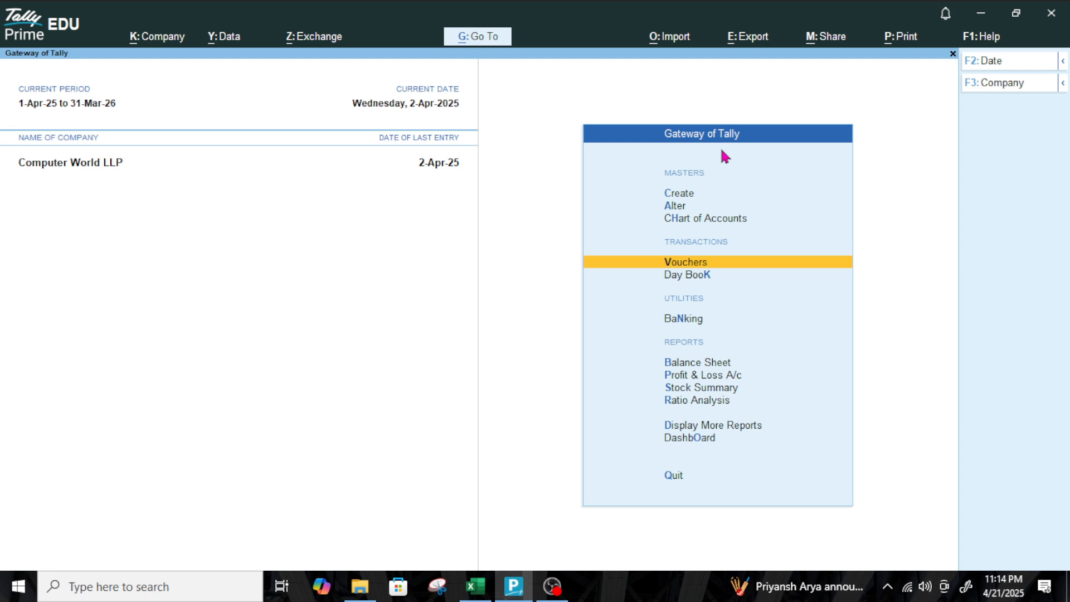
{"action": "key", "text": "Return"}
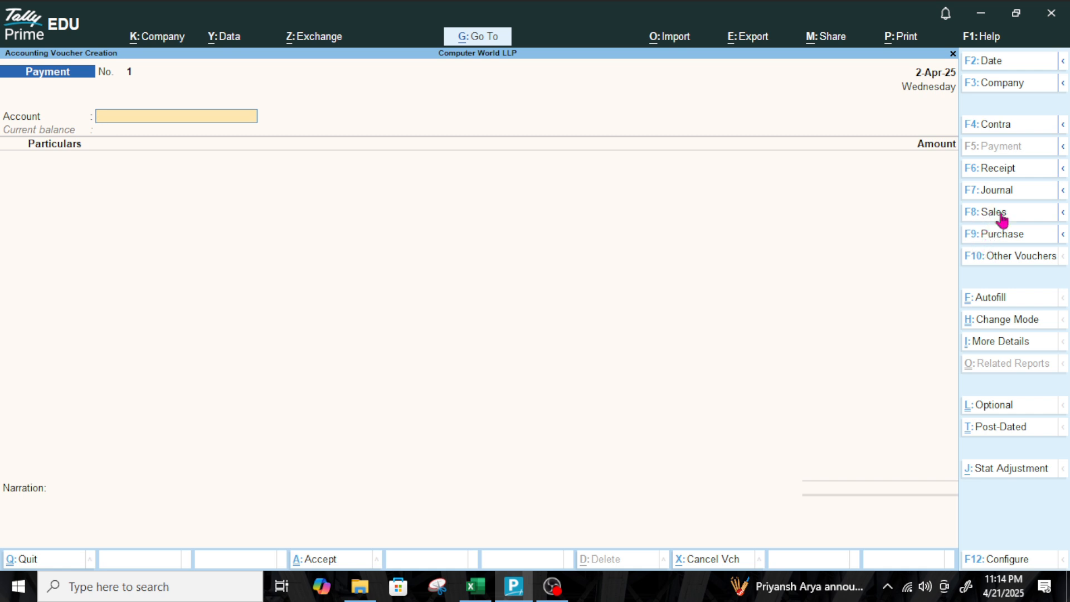
{"action": "left_click", "coordinate": [988, 243]}
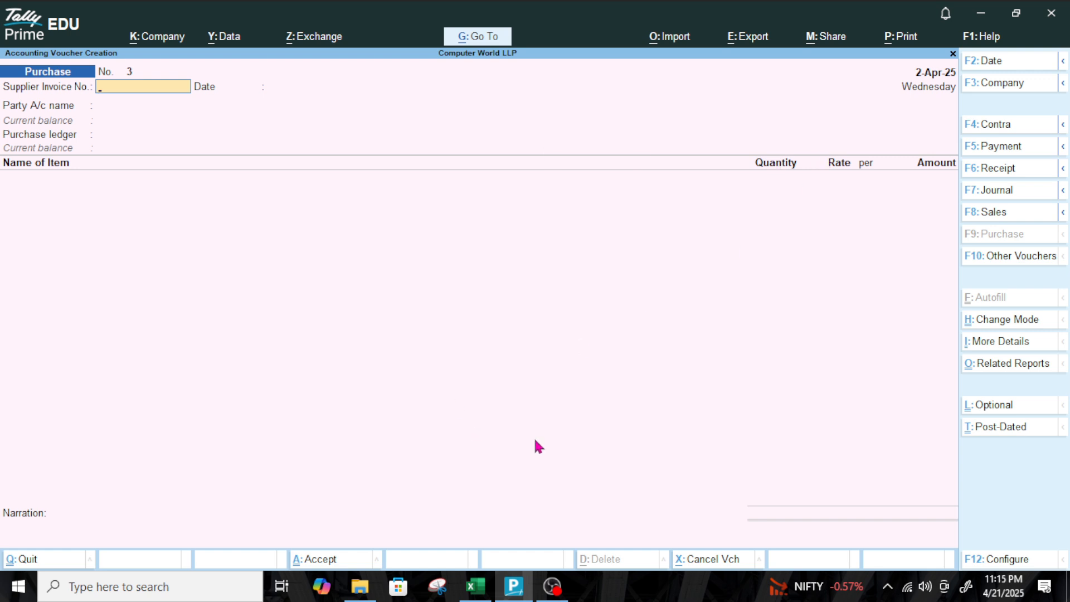
Check the cash purchase bill in Excel and set the purchase voucher date to 2-4-25 in TallyPrime
{"action": "mouse_move", "coordinate": [515, 595]}
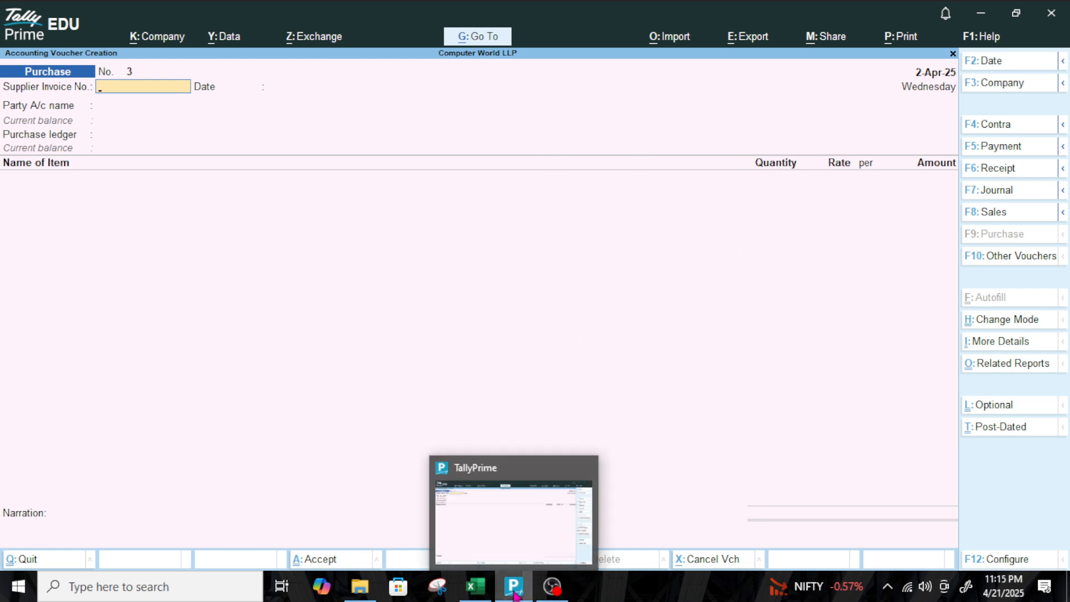
{"action": "left_click", "coordinate": [475, 586]}
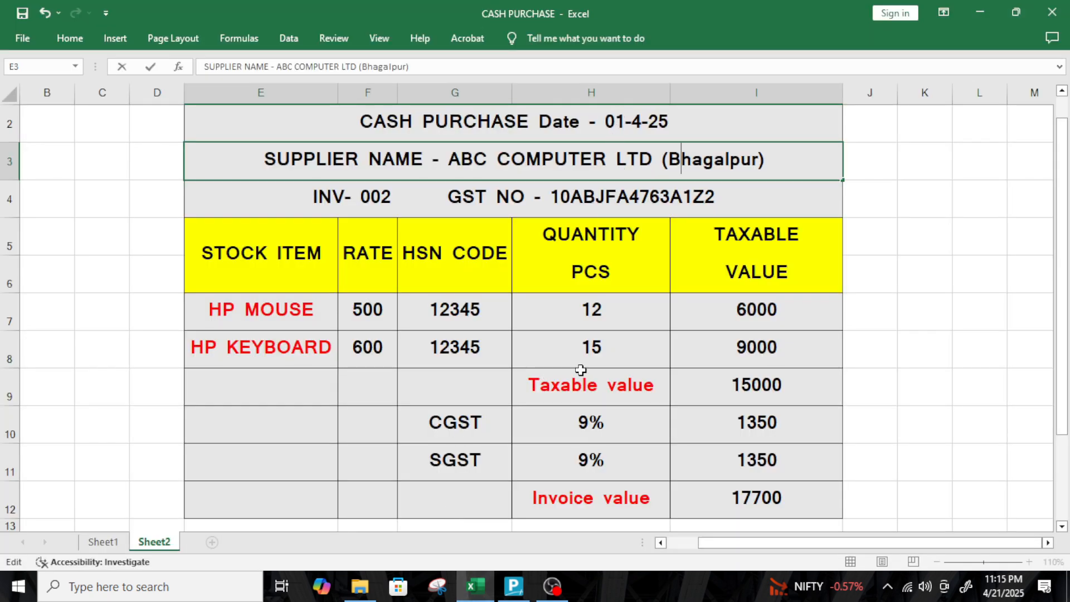
{"action": "left_click", "coordinate": [513, 587]}
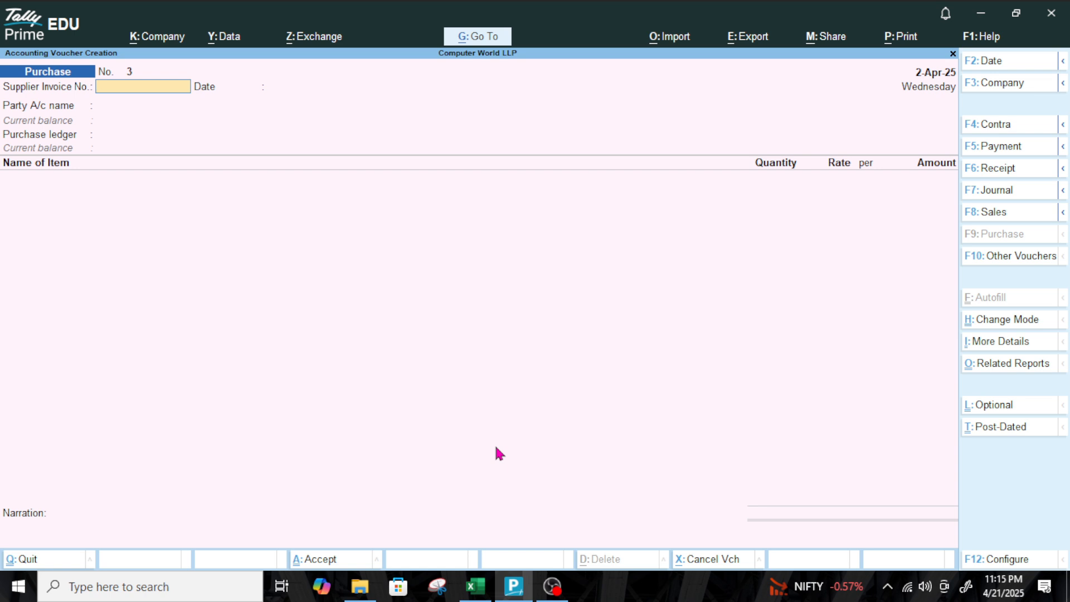
{"action": "key", "text": "F2"}
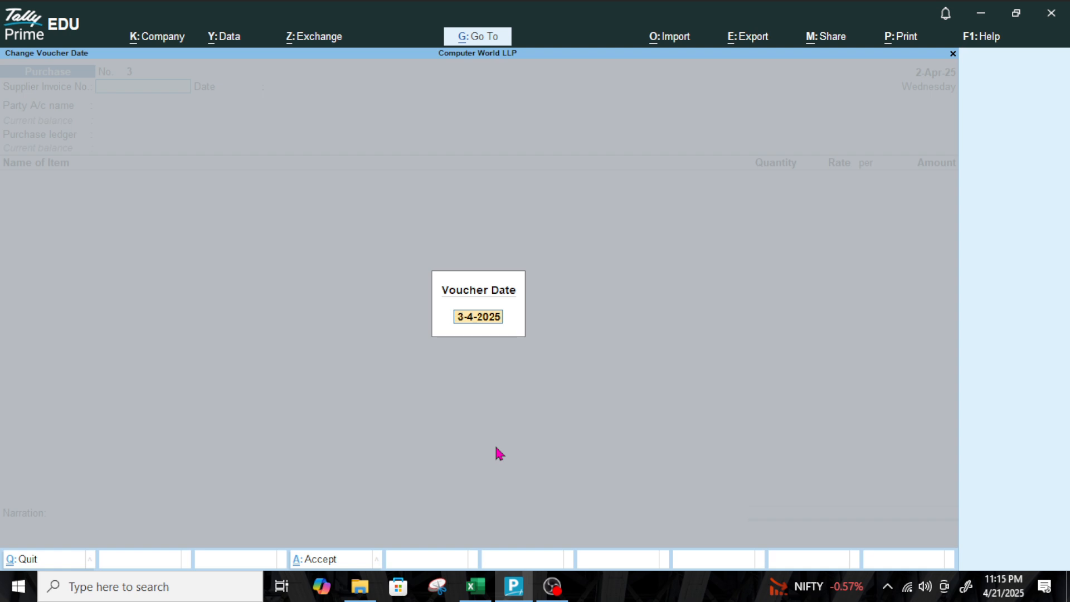
{"action": "type", "text": "1-4-2025"}
{"action": "key", "text": "Return"}
{"action": "key", "text": "BackSpace"}
{"action": "type", "text": "2-4-25"}
{"action": "key", "text": "Return"}
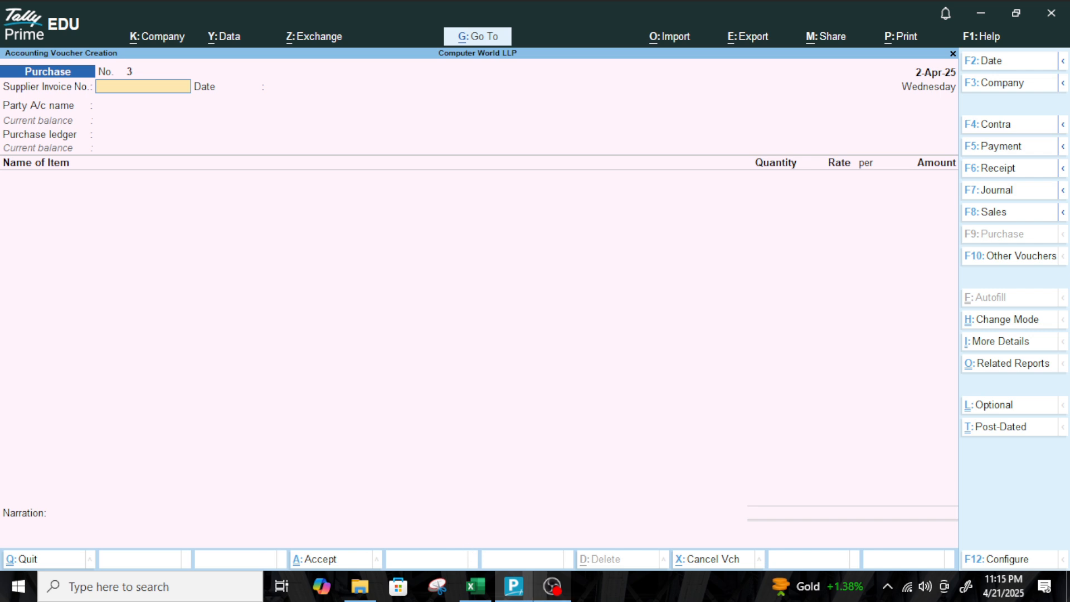
Look up the bill in Excel and enter supplier invoice number 002 with invoice date 1-4-2025 in the TallyPrime voucher
{"action": "left_click", "coordinate": [464, 596]}
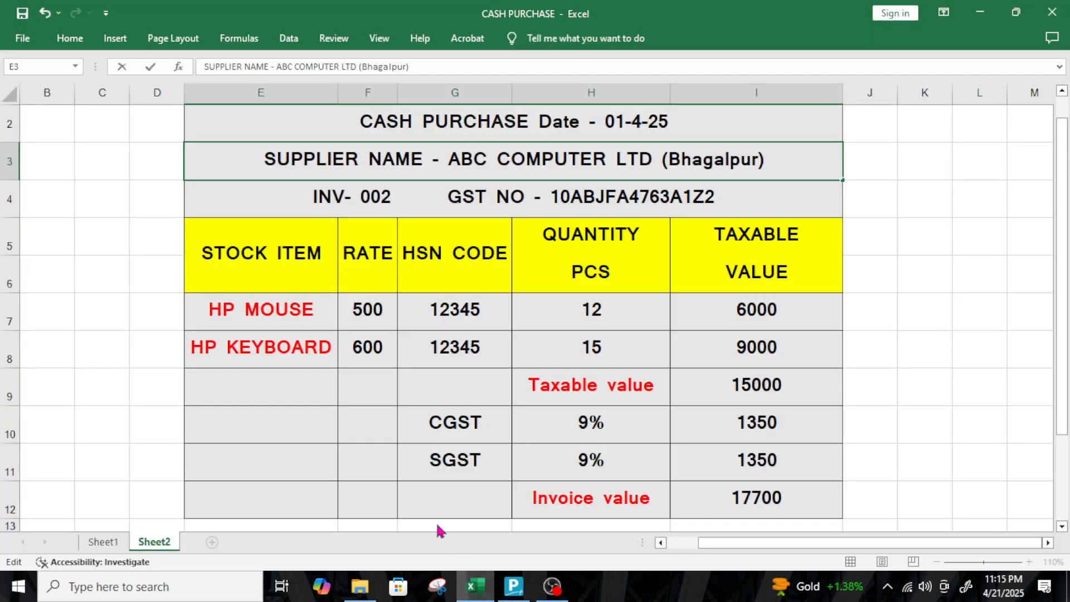
{"action": "left_click", "coordinate": [475, 586]}
{"action": "type", "text": "002"}
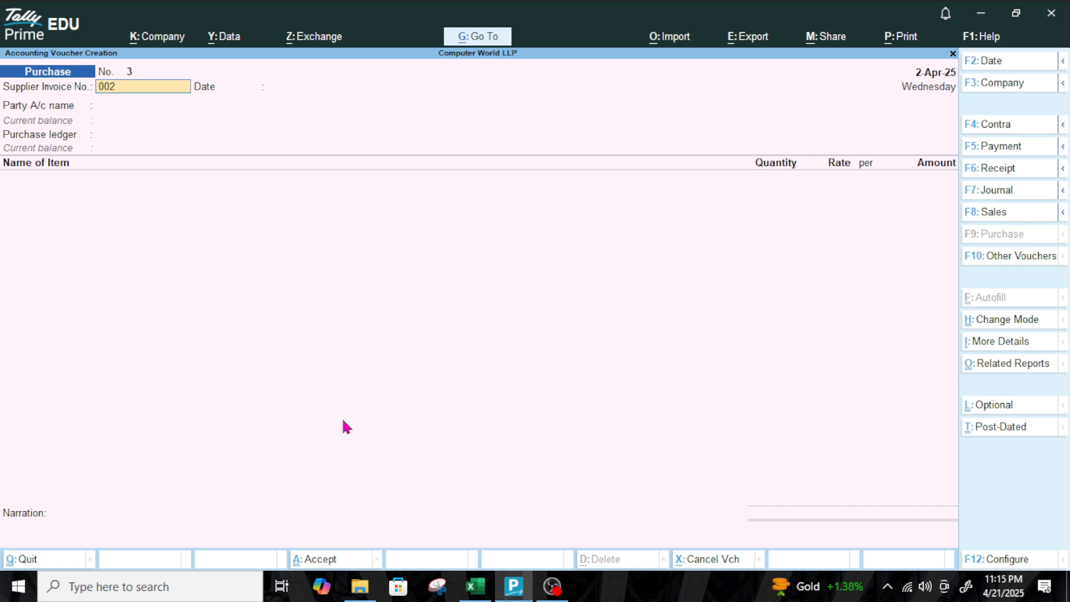
{"action": "key", "text": "Return"}
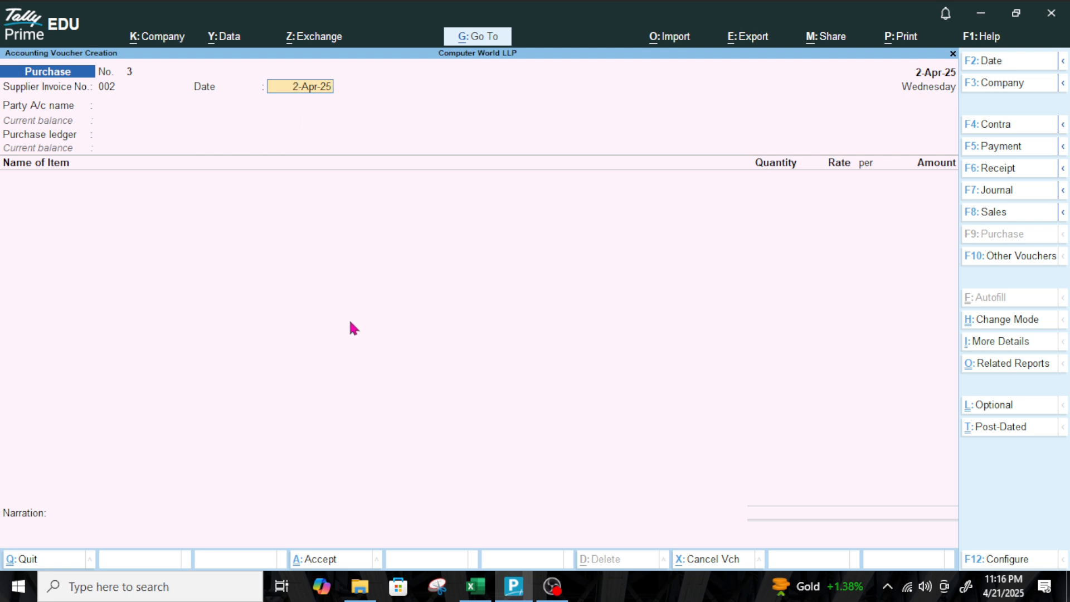
{"action": "type", "text": "1-4-2025"}
{"action": "key", "text": "Return"}
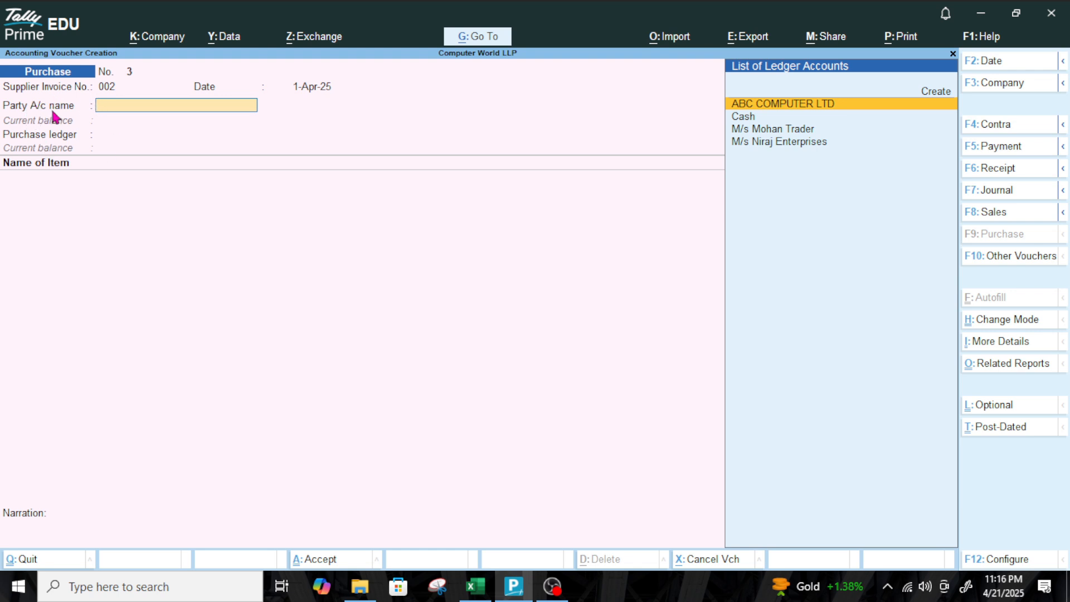
Choose Cash as the party account and accept the receipt details left blank
{"action": "key", "text": "Down"}
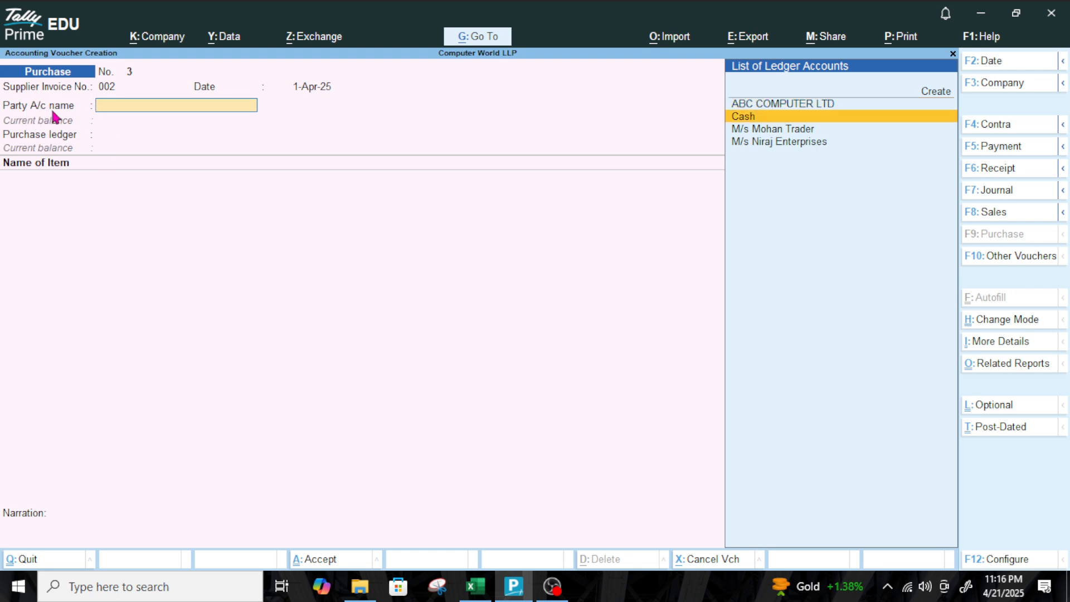
{"action": "key", "text": "Return"}
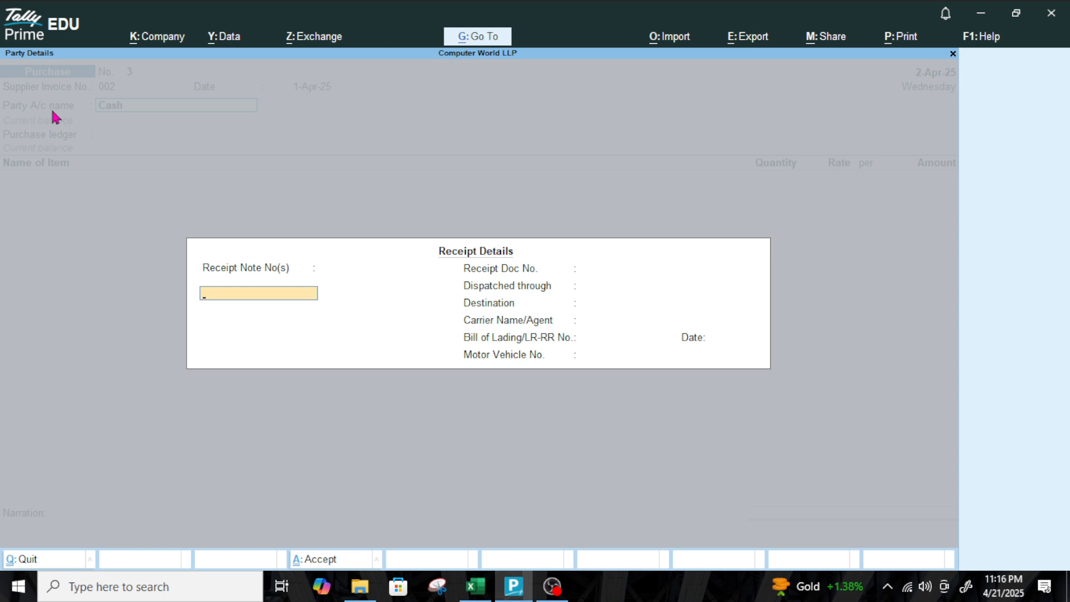
{"action": "key", "text": "ctrl+a"}
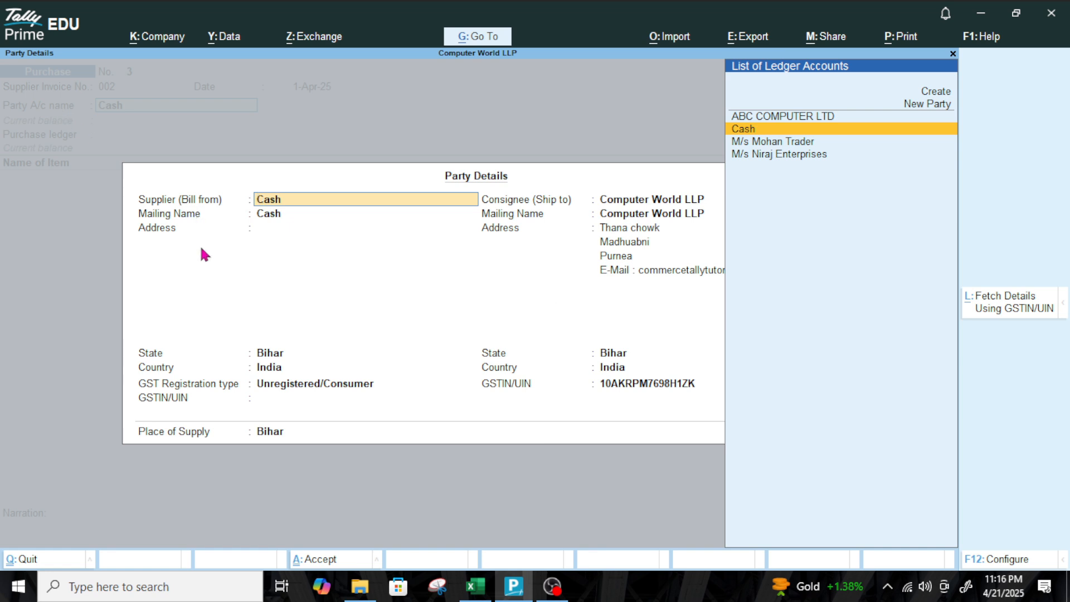
Set the bill-from supplier to ABC COMPUTER LTD in the party details and accept its mailing, address and GST details
{"action": "key", "text": "Up"}
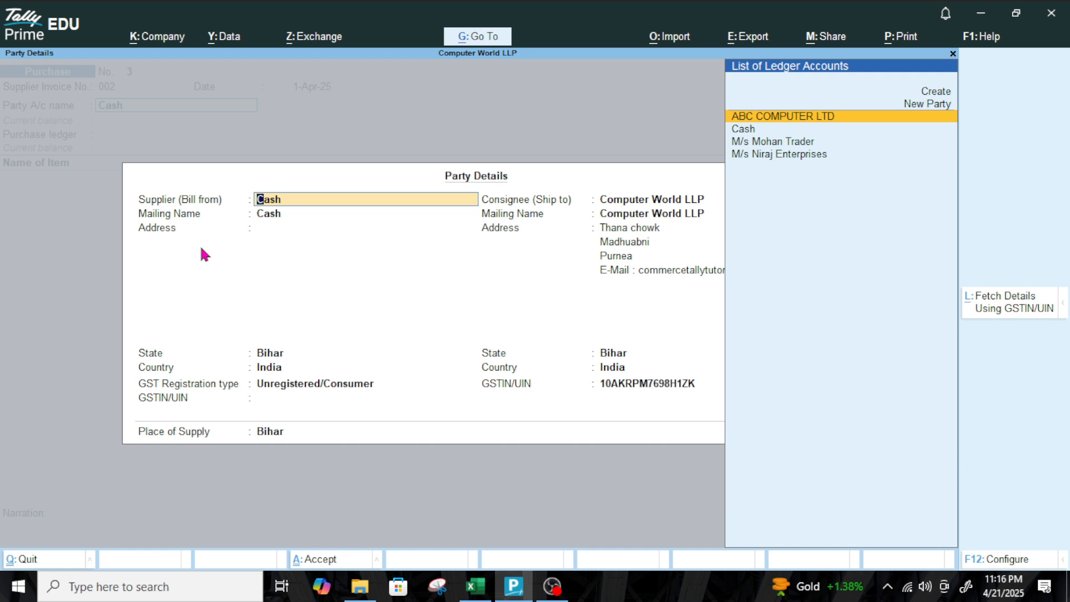
{"action": "key", "text": "Return"}
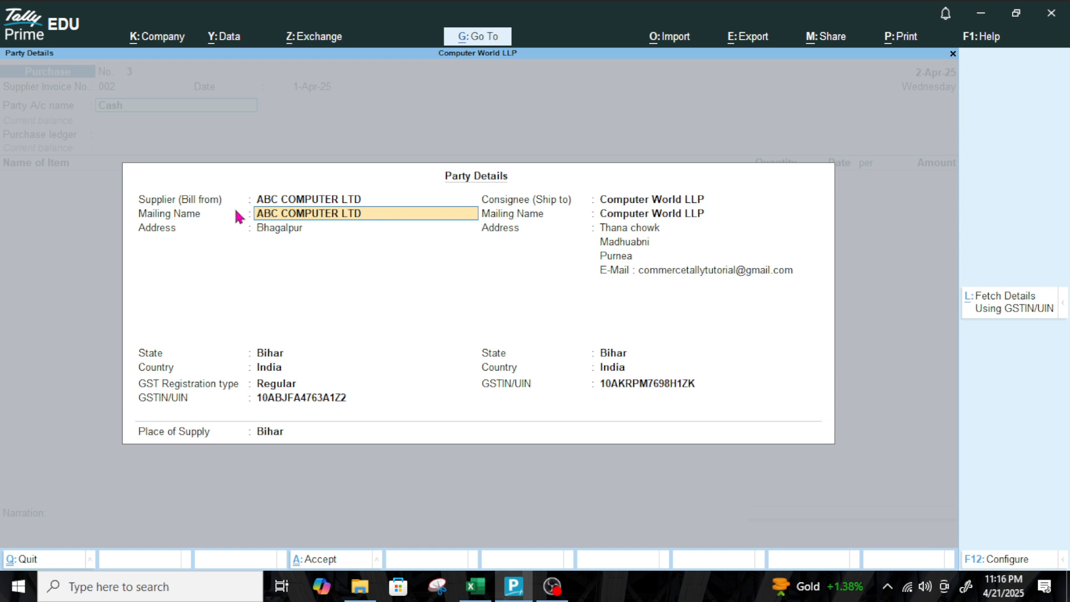
{"action": "key", "text": "Return"}
{"action": "key", "text": "Return"}
{"action": "key", "text": "Return"}
{"action": "key", "text": "Return"}
{"action": "key", "text": "Return"}
{"action": "key", "text": "Return"}
{"action": "key", "text": "Return"}
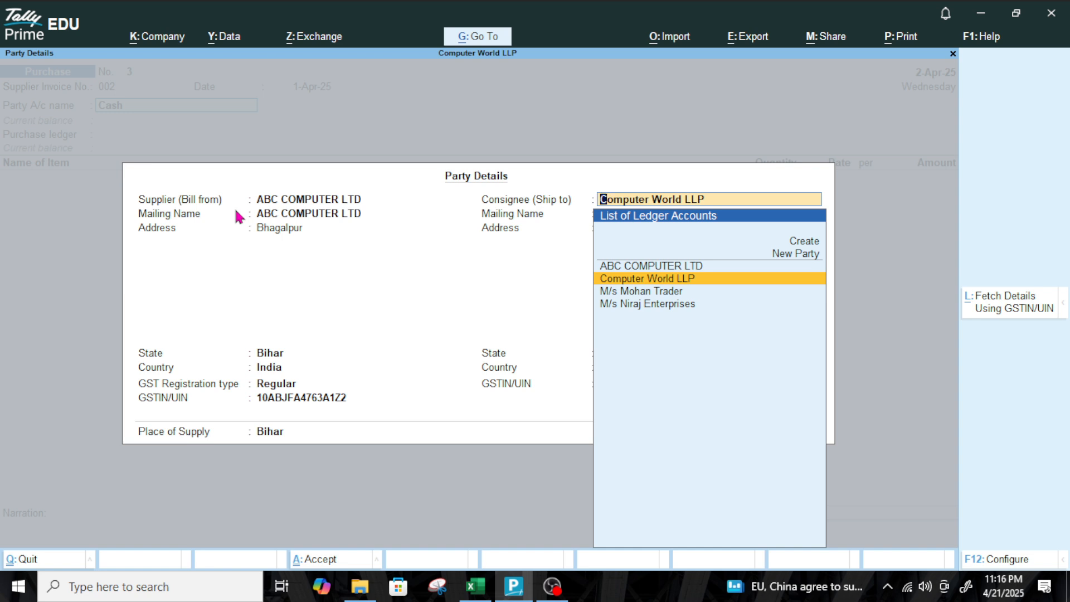
Keep Computer World LLP as the consignee with its existing details, and select PURCHASE as the purchase ledger
{"action": "key", "text": "Return"}
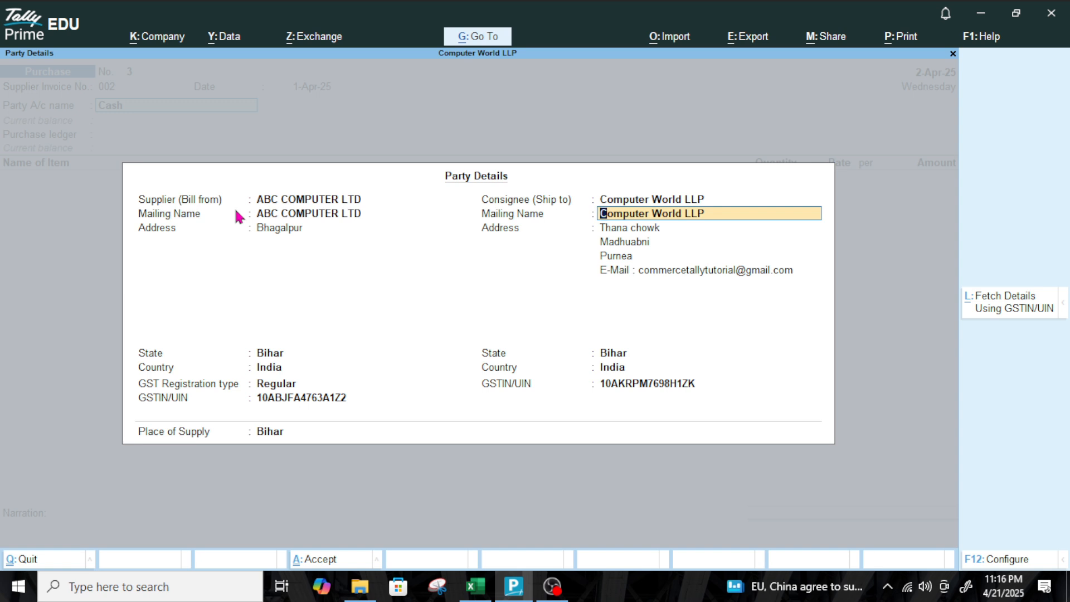
{"action": "key", "text": "BackSpace"}
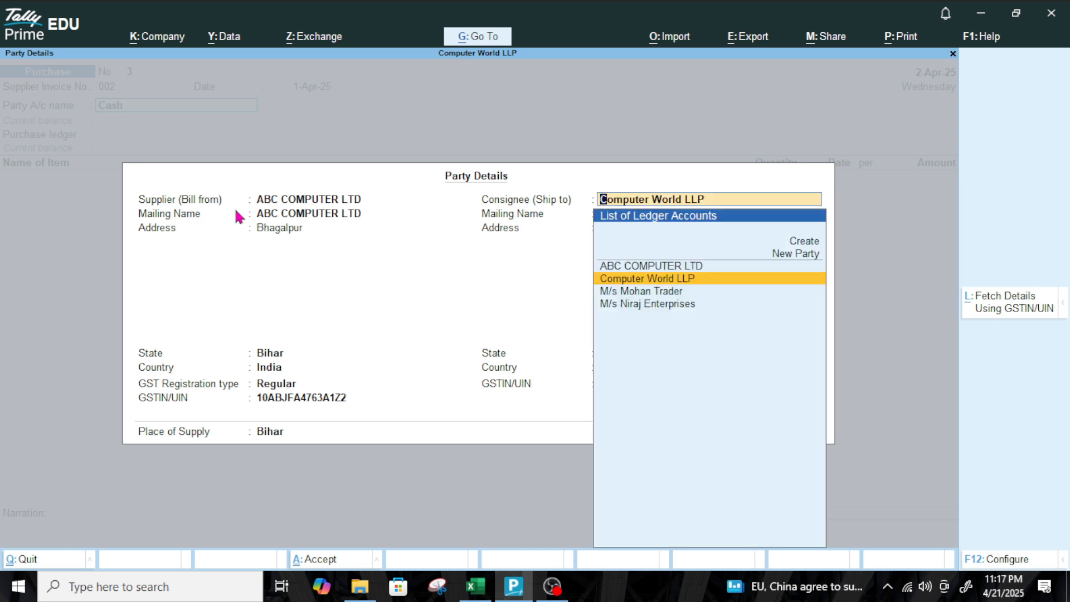
{"action": "key", "text": "Return"}
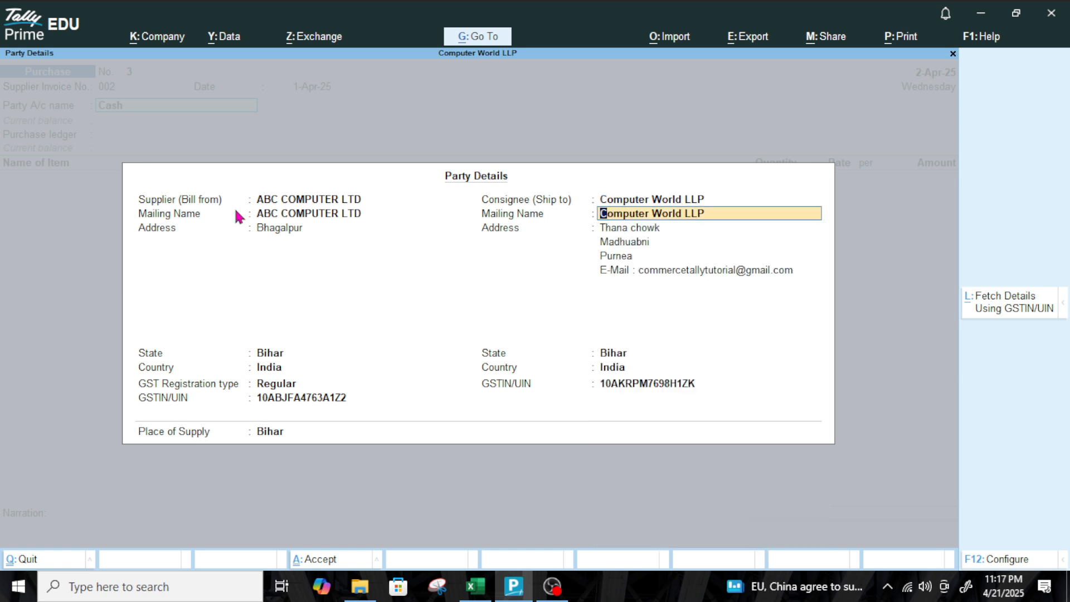
{"action": "key", "text": "Return"}
{"action": "key", "text": "Return"}
{"action": "key", "text": "Return"}
{"action": "key", "text": "Return"}
{"action": "key", "text": "Return"}
{"action": "key", "text": "Return"}
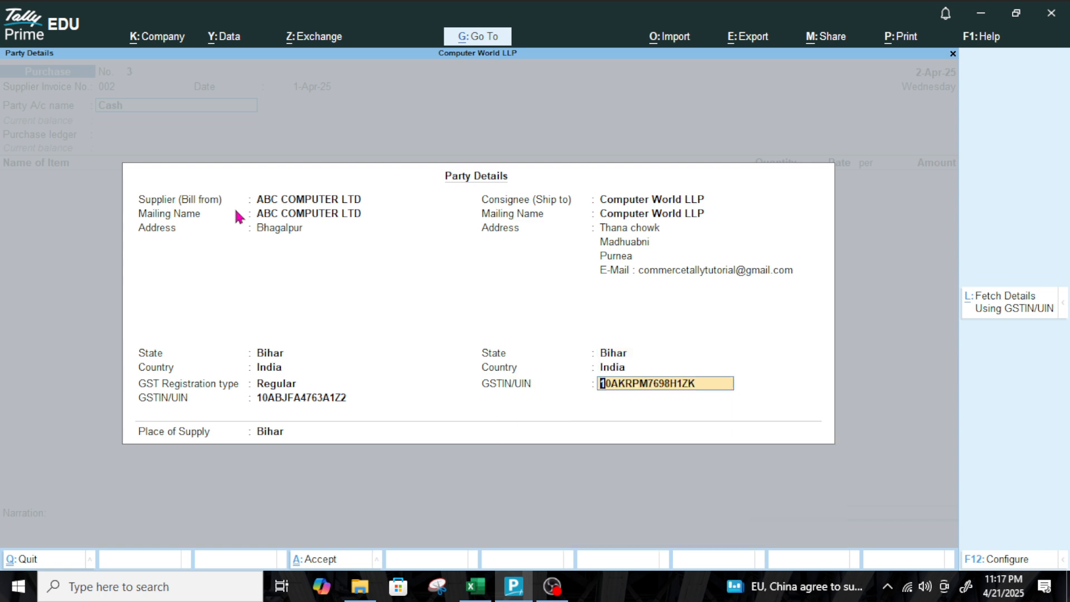
{"action": "key", "text": "Return"}
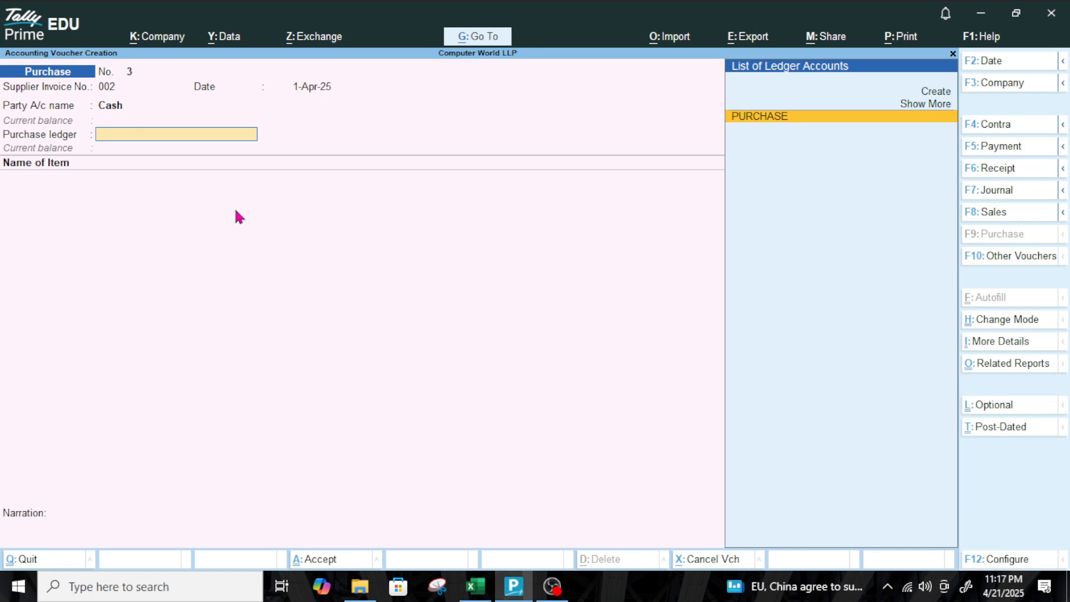
{"action": "key", "text": "Return"}
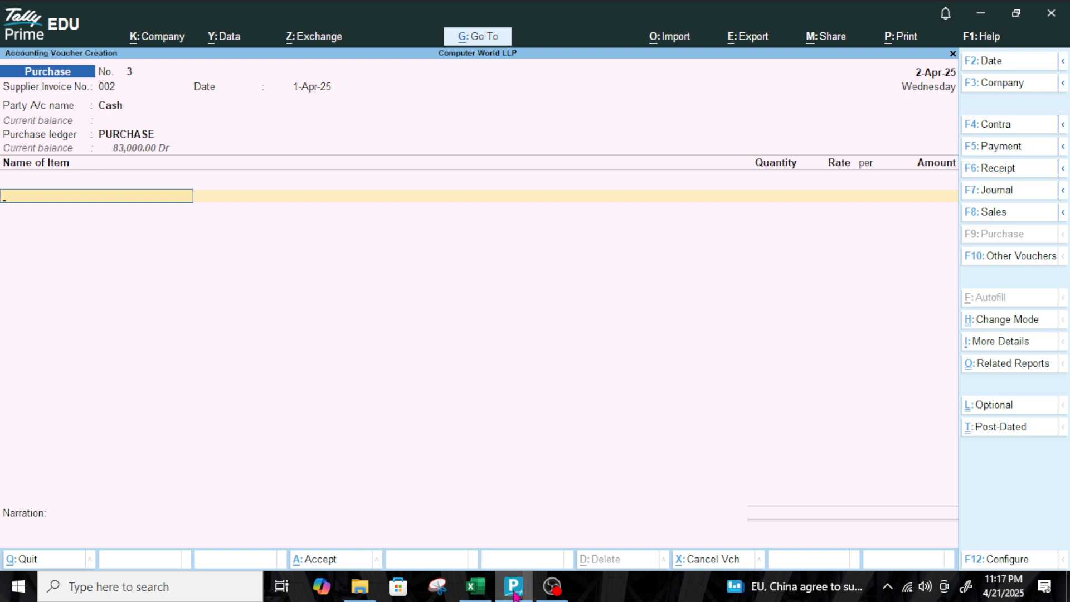
Check the stock items in the Excel bill and start creating a stock item named Hp Mouse from the TallyPrime voucher
{"action": "left_click", "coordinate": [483, 594]}
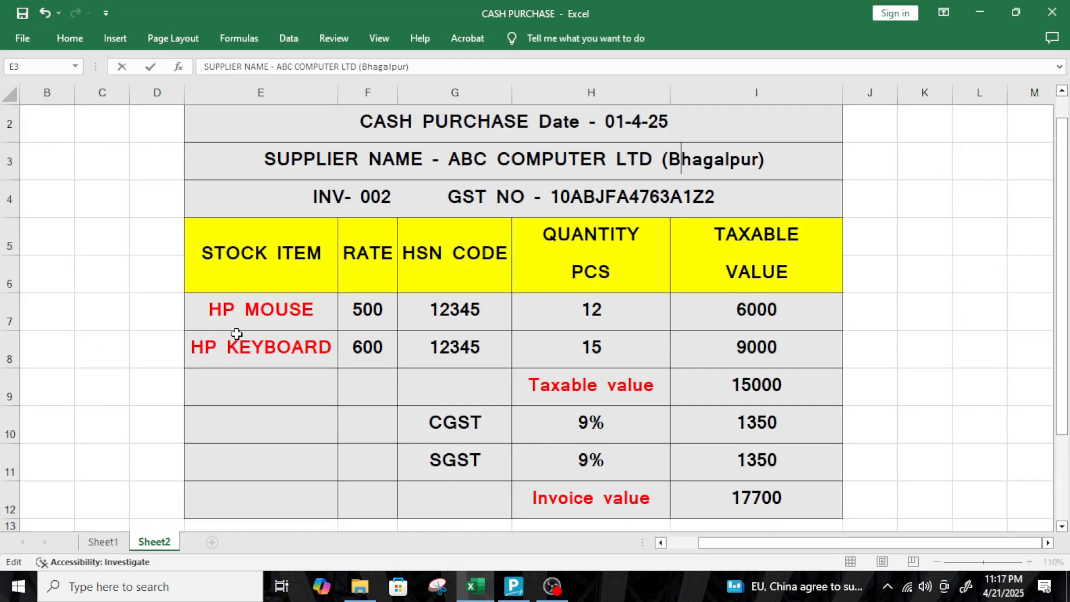
{"action": "left_click", "coordinate": [513, 586]}
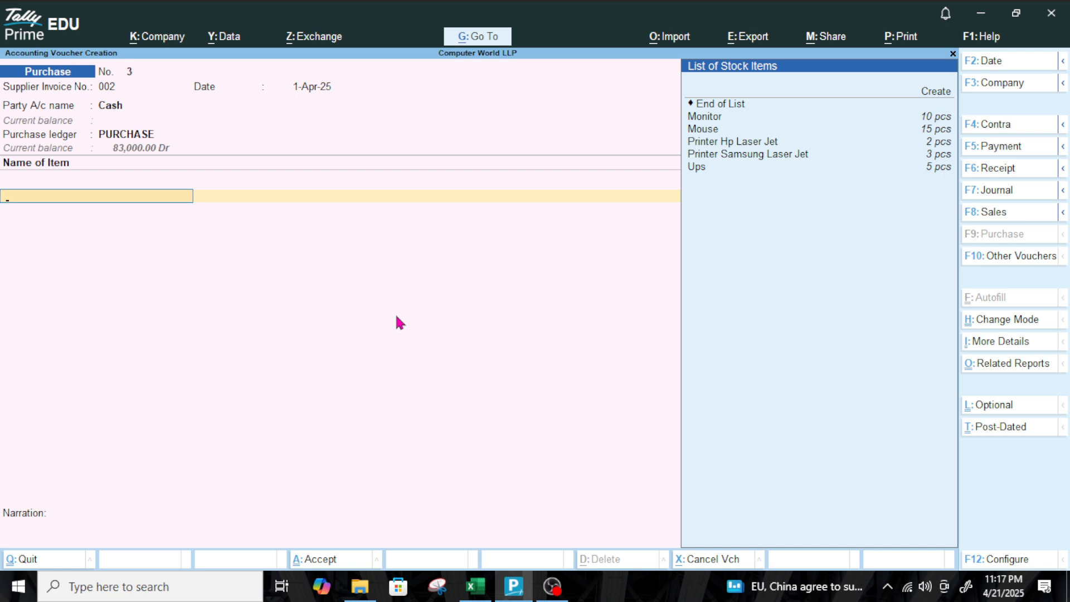
{"action": "key", "text": "alt+c"}
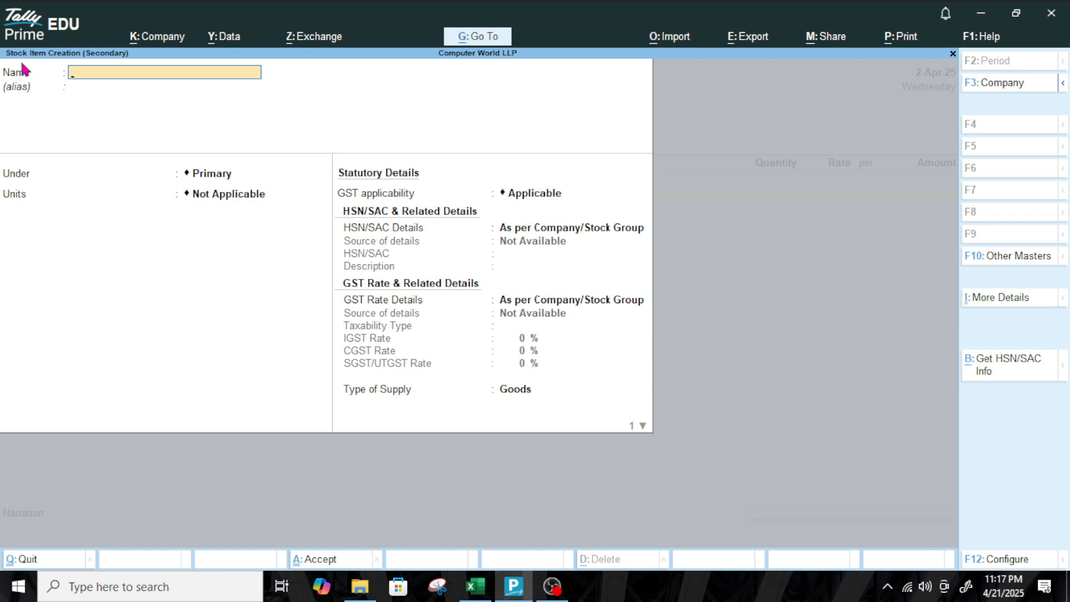
{"action": "key", "text": "ctrl"}
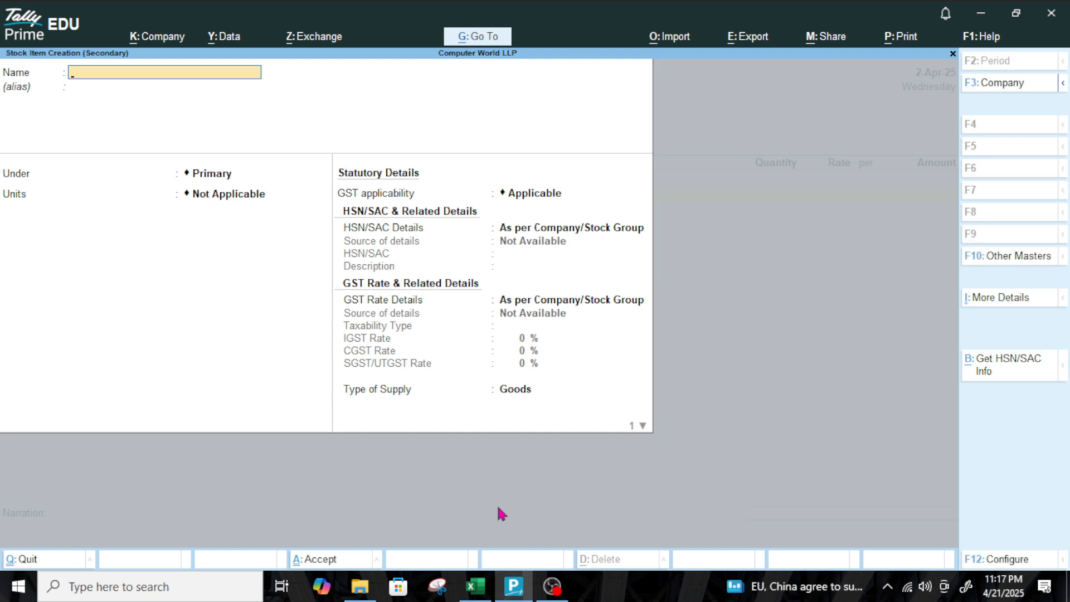
{"action": "mouse_move", "coordinate": [473, 590]}
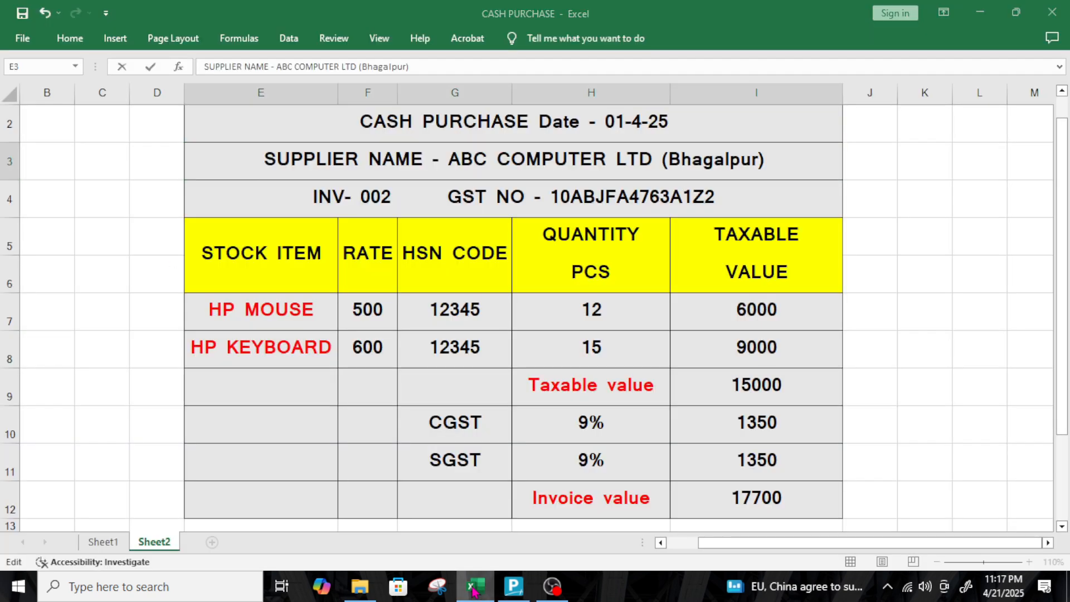
{"action": "type", "text": "H"}
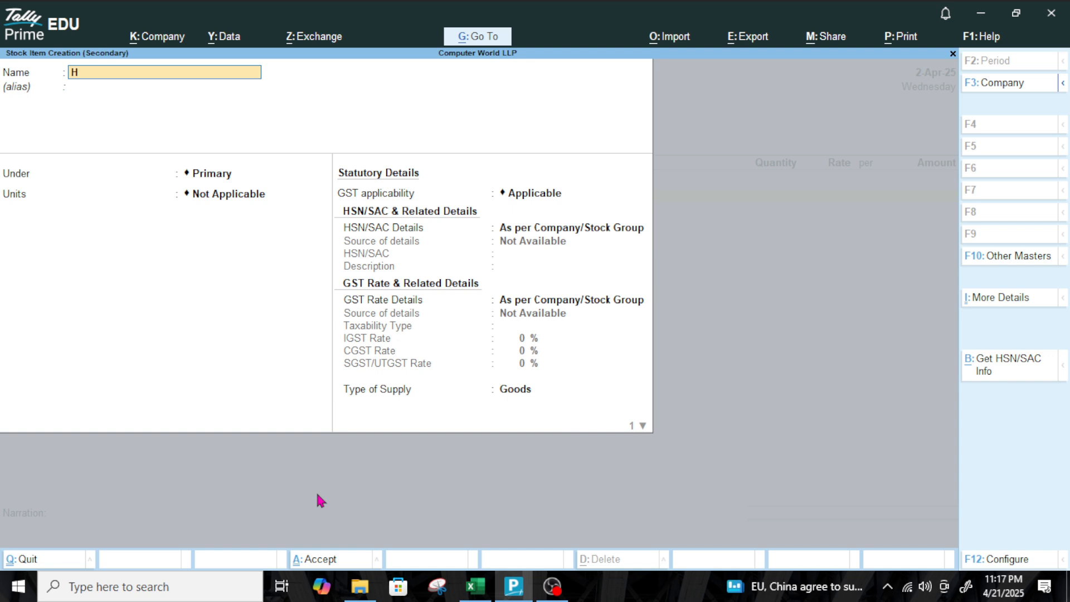
{"action": "type", "text": "p Mouse"}
{"action": "key", "text": "Return"}
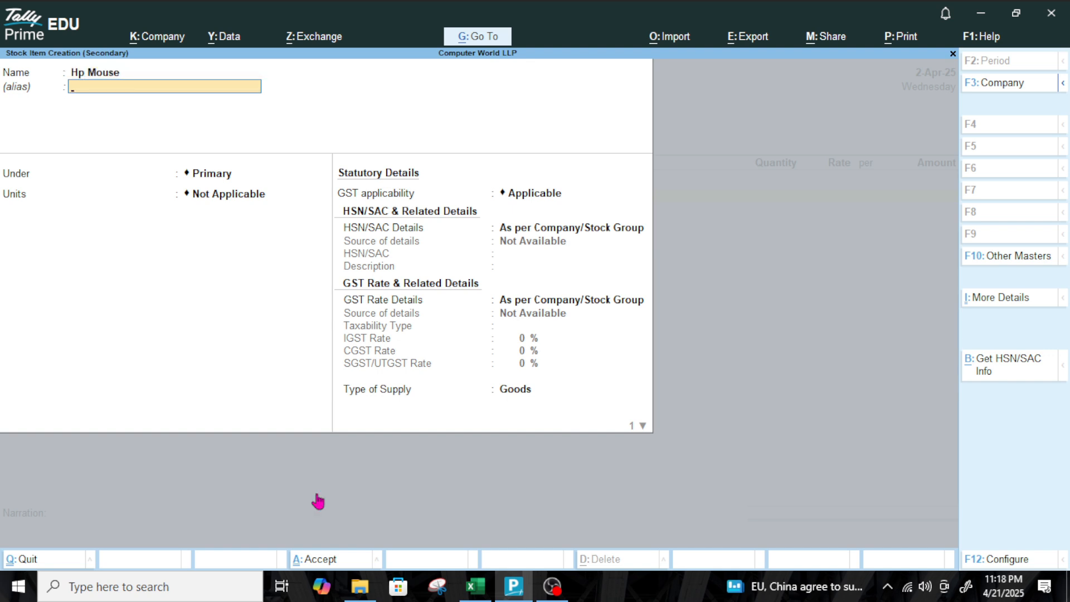
Leave the Hp Mouse alias blank, keep it under Primary with pcs as the unit, and accept GST as Applicable
{"action": "key", "text": "Return"}
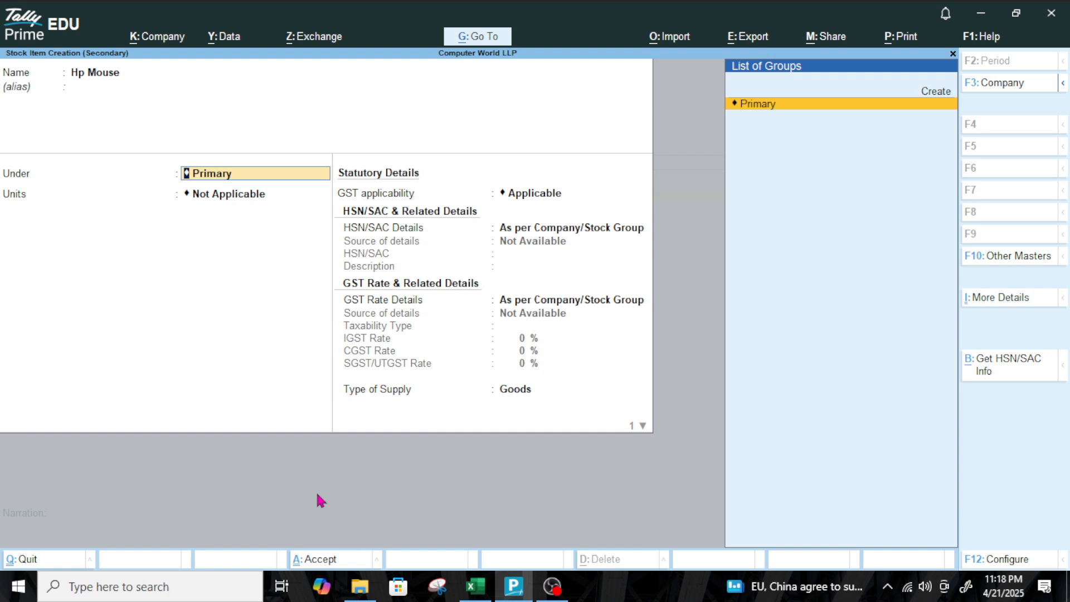
{"action": "key", "text": "Return"}
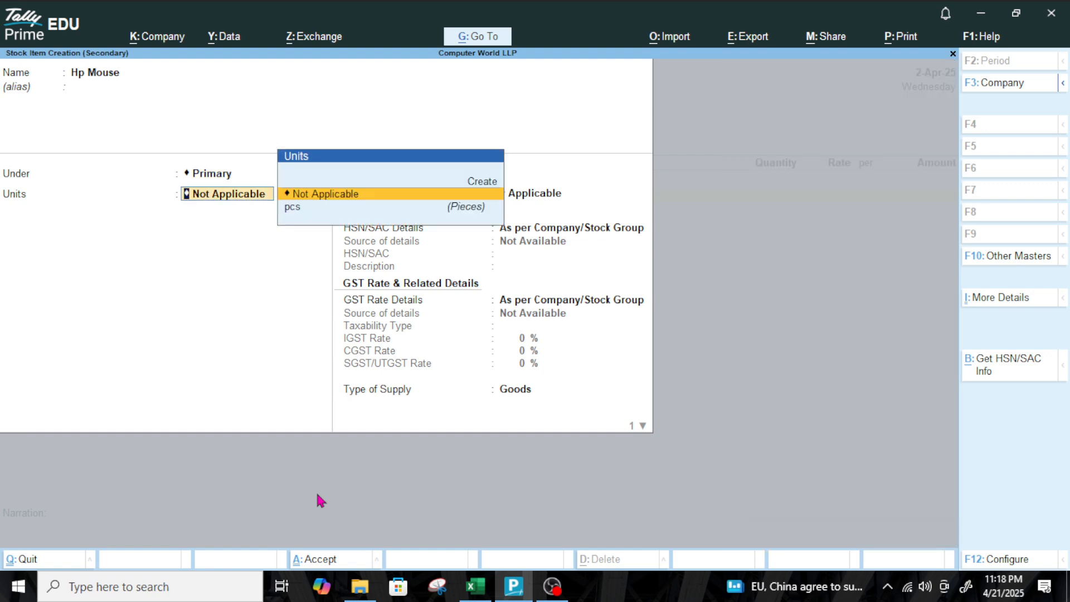
{"action": "key", "text": "Down"}
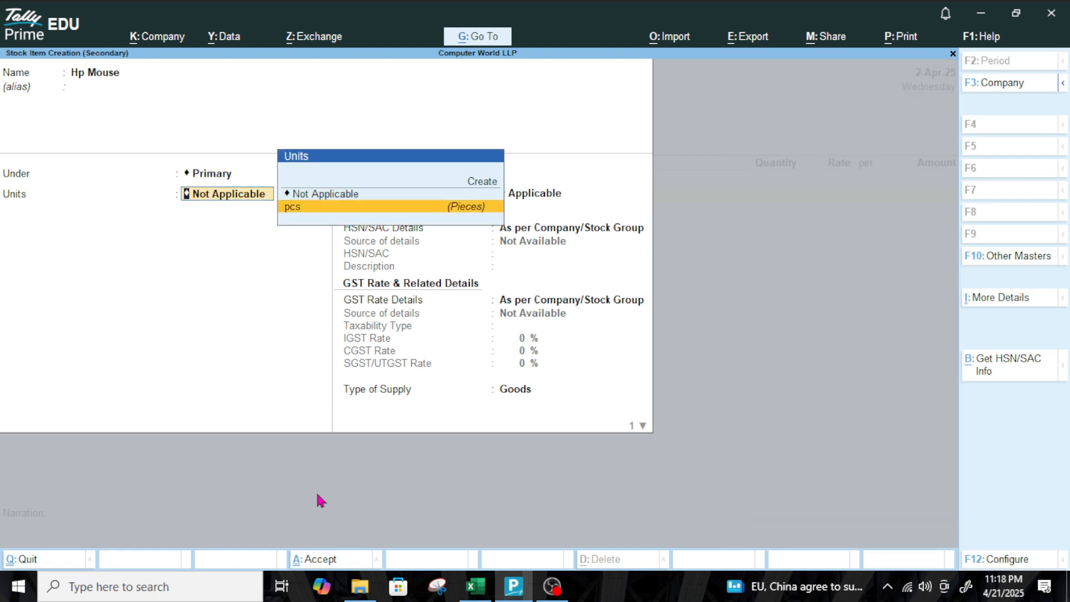
{"action": "key", "text": "Return"}
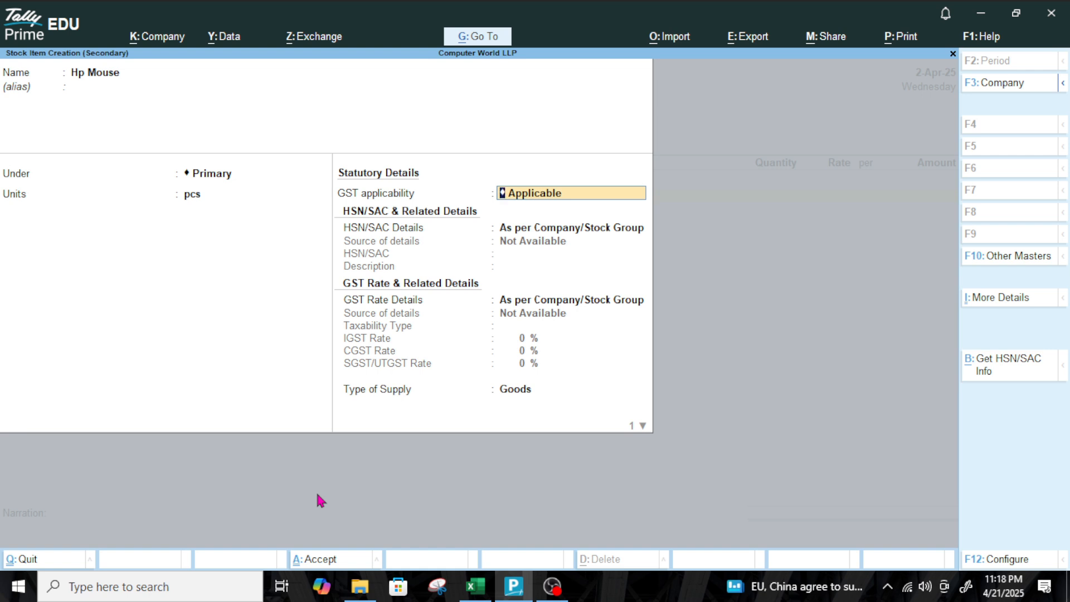
{"action": "key", "text": "Return"}
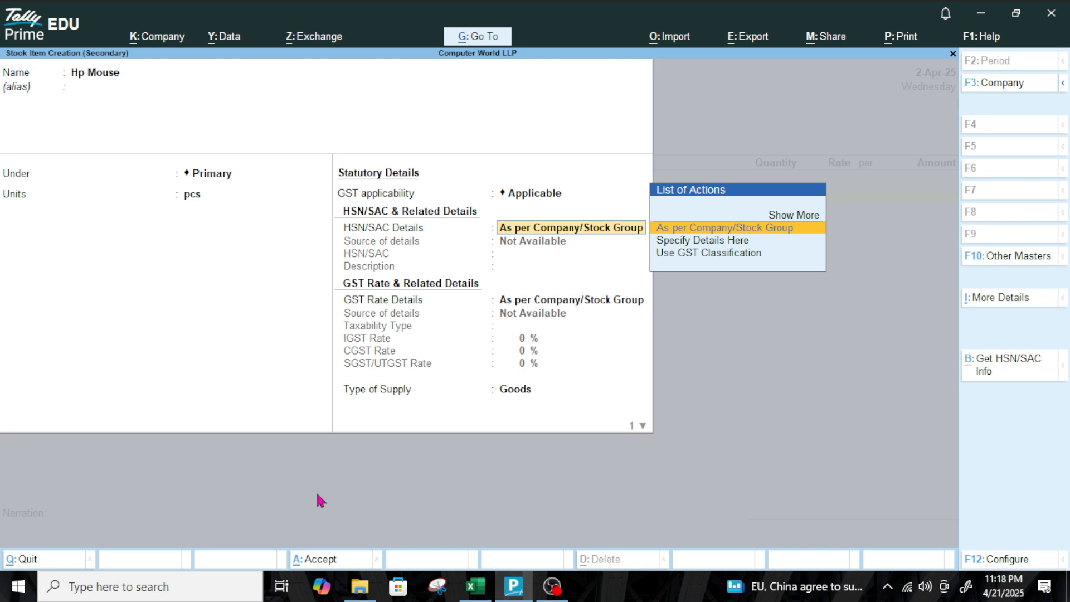
Specify the HSN/SAC details for Hp Mouse directly, entering code 12345 from the Excel bill and leaving the description blank in TallyPrime
{"action": "key", "text": "Down"}
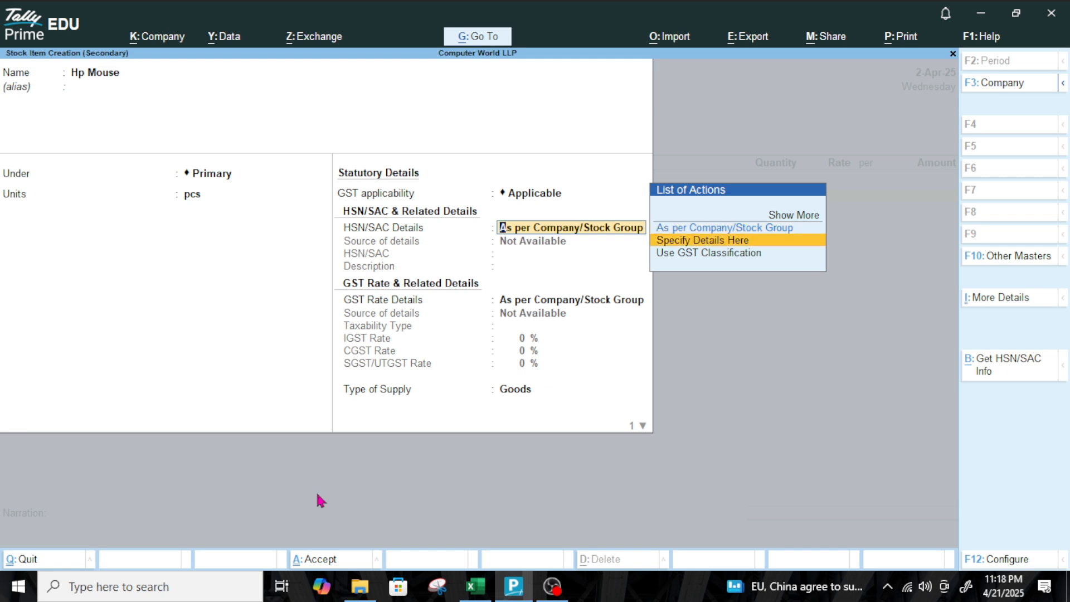
{"action": "key", "text": "Return"}
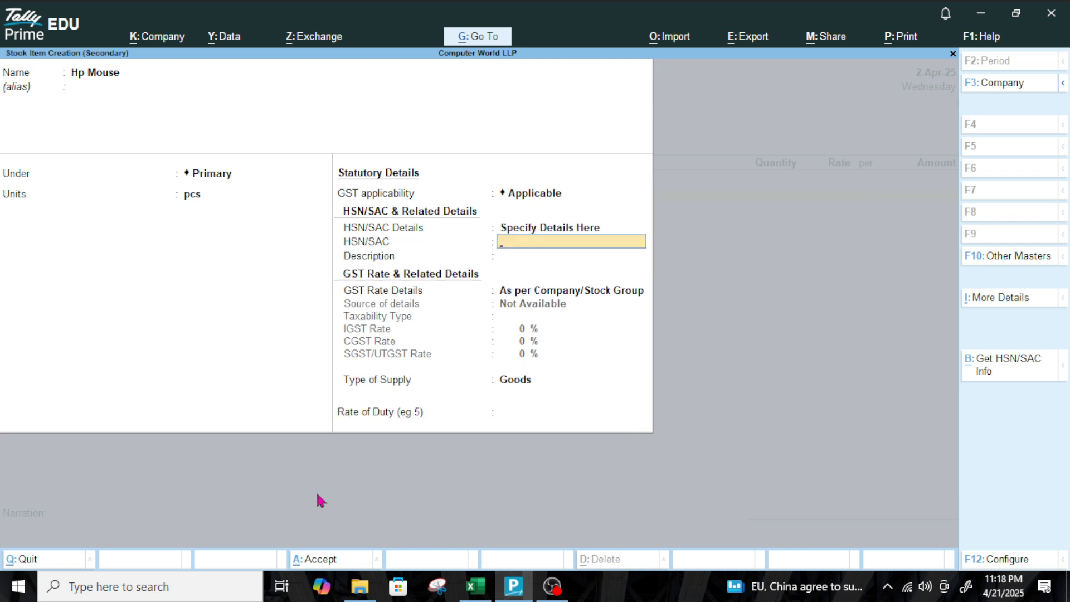
{"action": "left_click", "coordinate": [475, 586]}
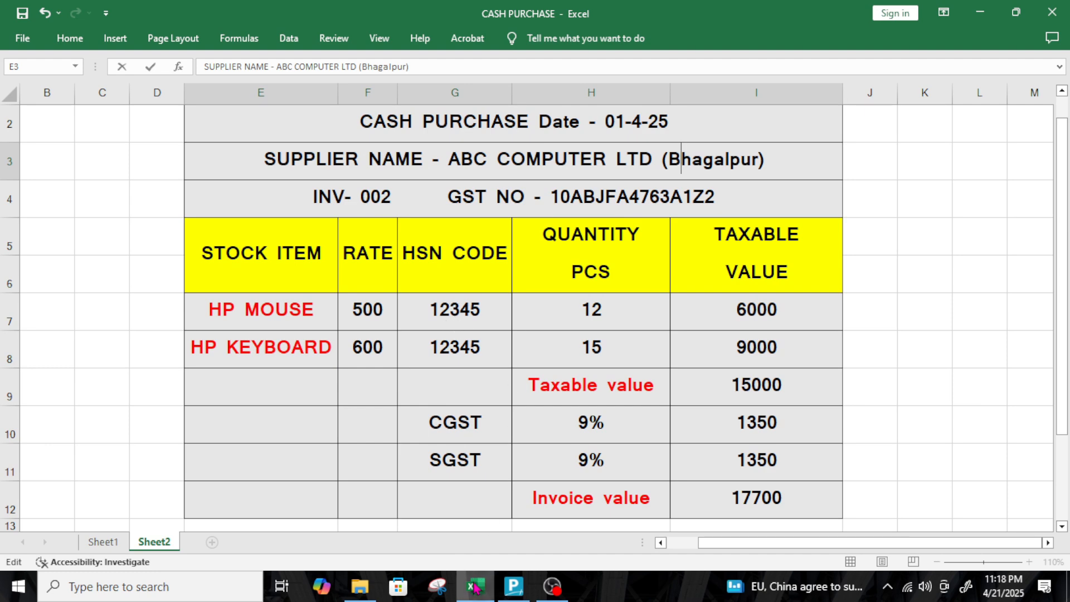
{"action": "left_click", "coordinate": [513, 586]}
{"action": "type", "text": "12345"}
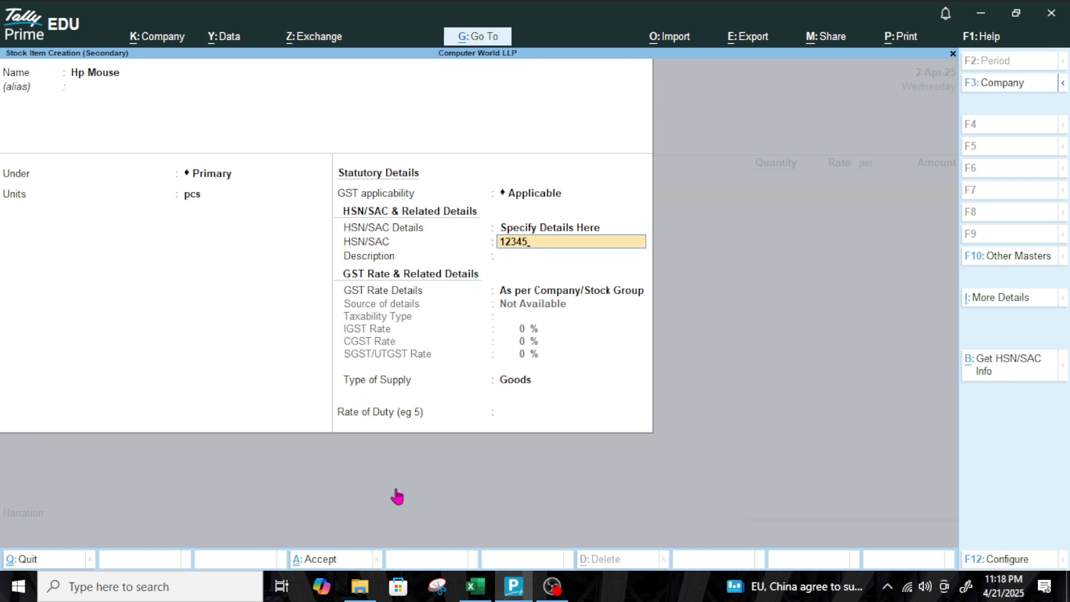
{"action": "key", "text": "Return"}
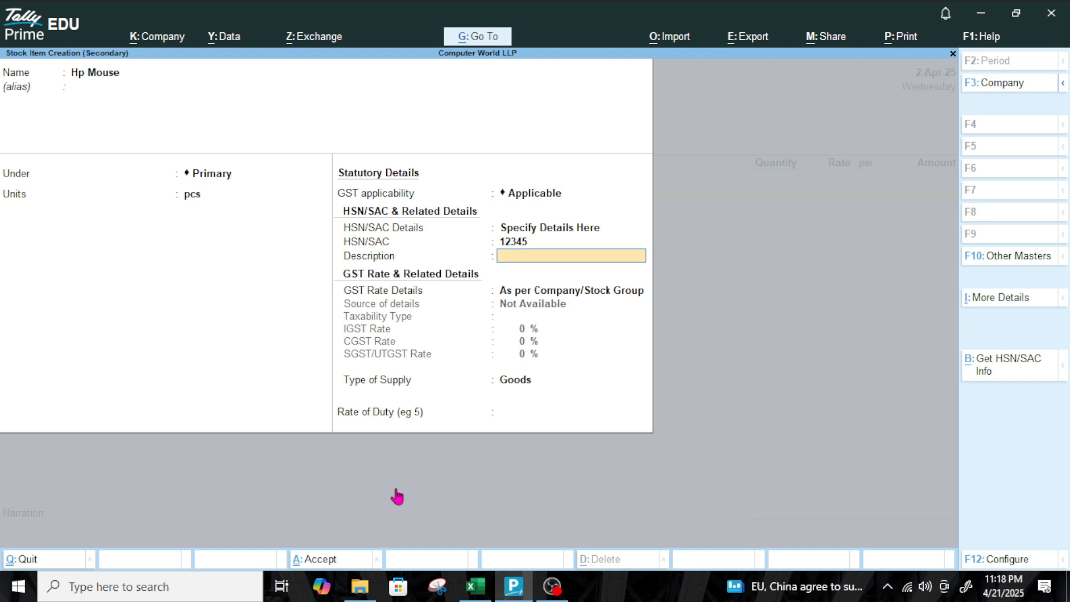
{"action": "key", "text": "Return"}
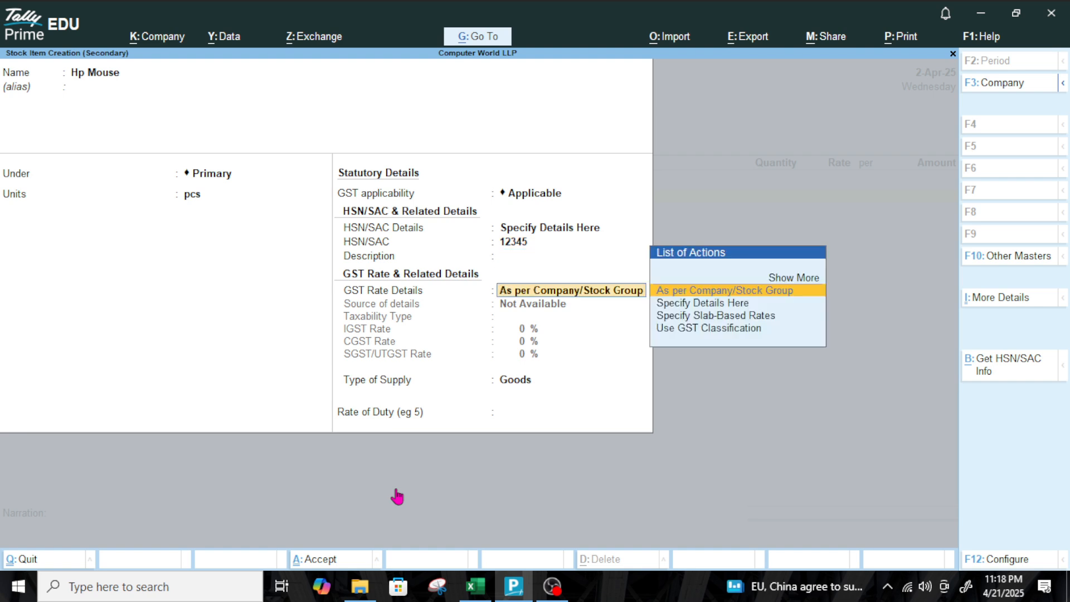
Specify Hp Mouse's GST rate as Taxable at 18% IGST, with 9% CGST and 9% SGST, after checking the rates in Excel
{"action": "key", "text": "Down"}
{"action": "key", "text": "Down"}
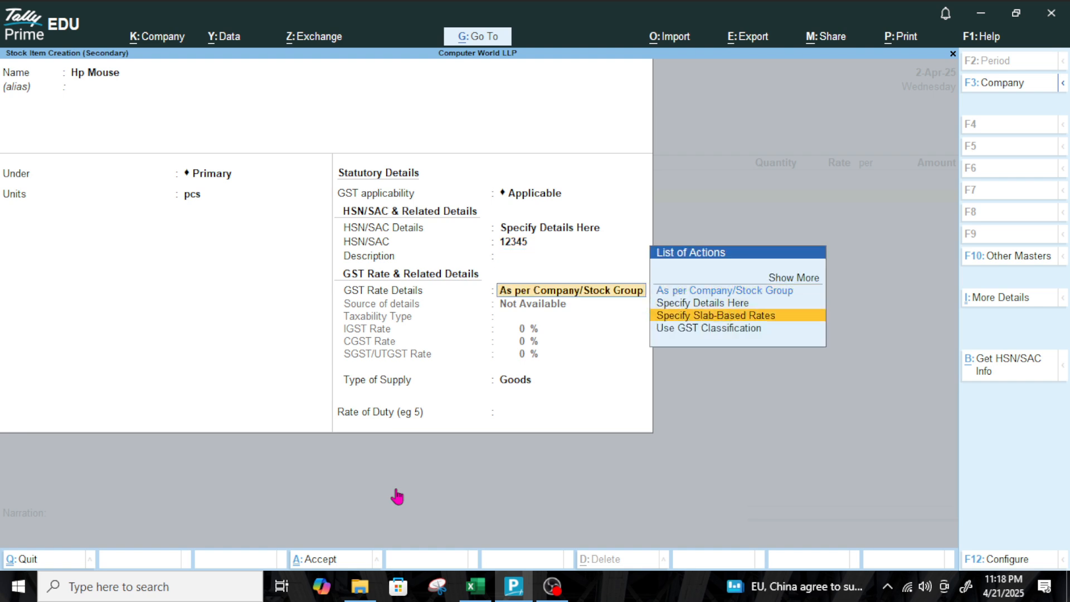
{"action": "key", "text": "Up"}
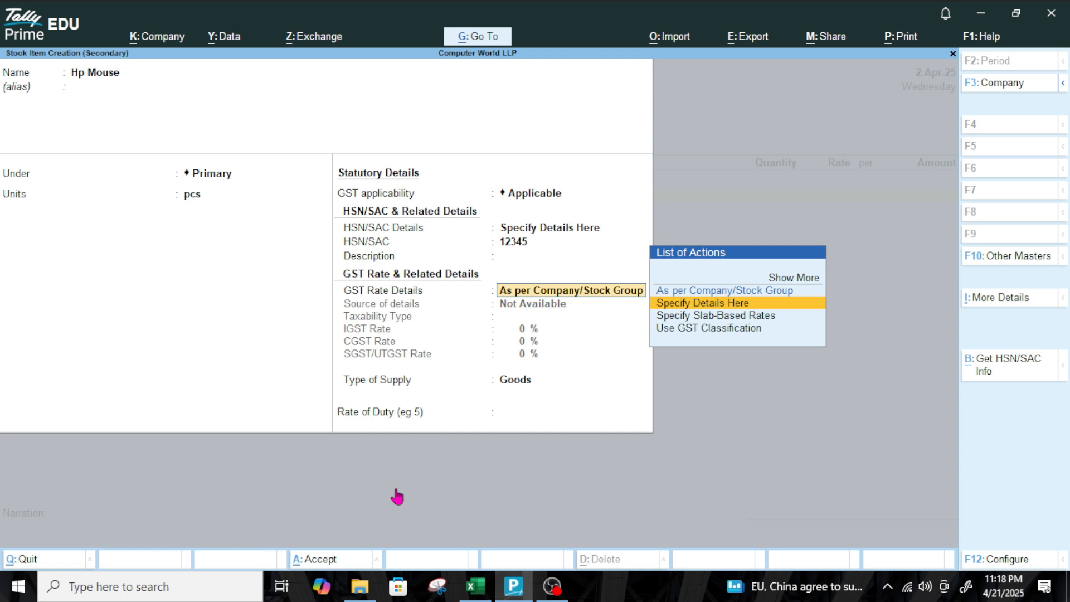
{"action": "key", "text": "Return"}
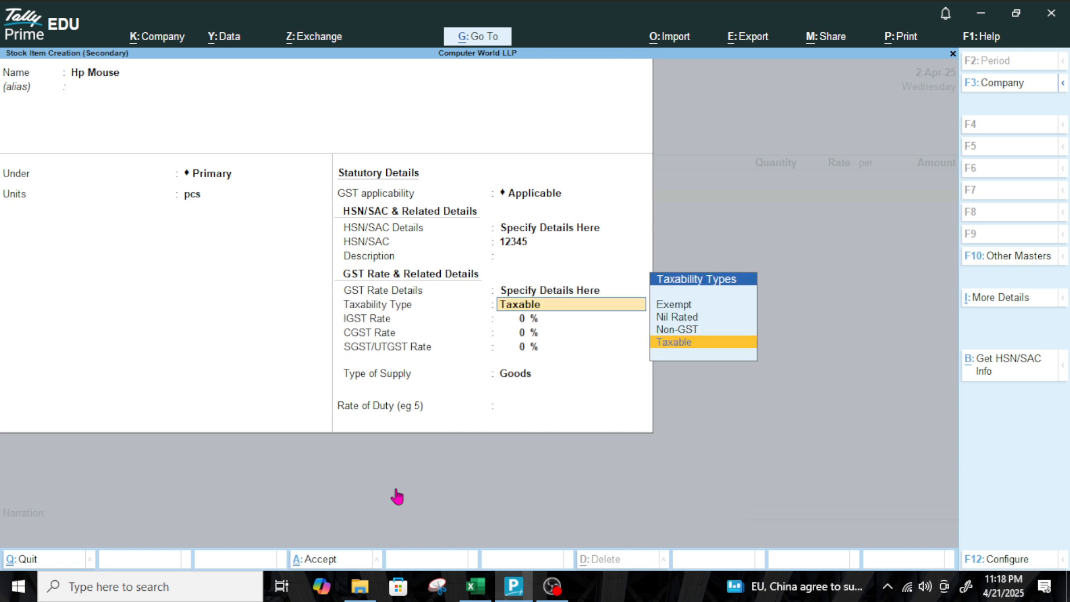
{"action": "key", "text": "Return"}
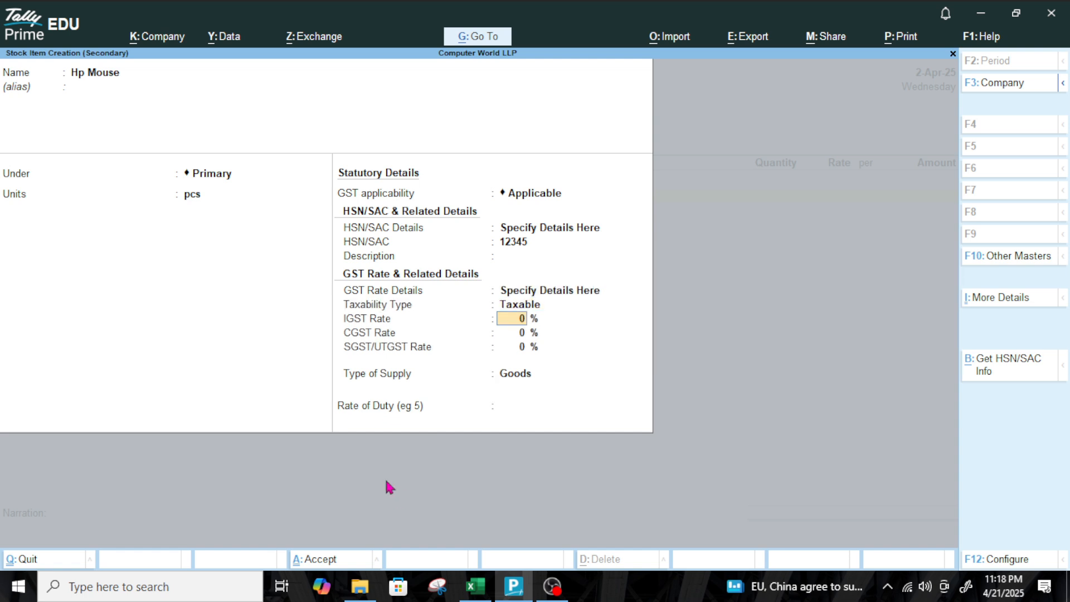
{"action": "left_click", "coordinate": [475, 585]}
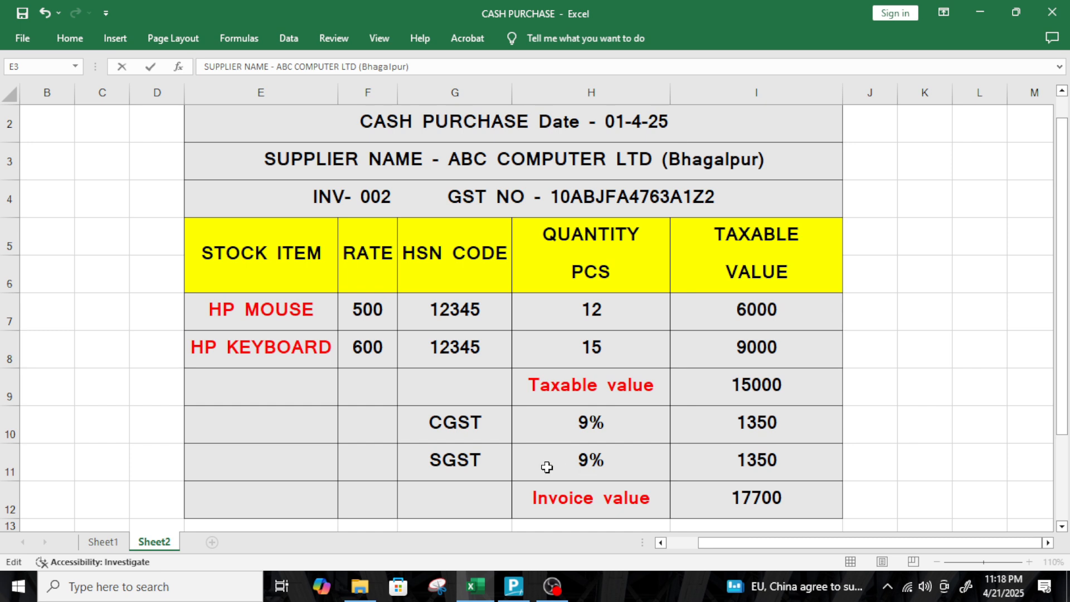
{"action": "left_click", "coordinate": [475, 586]}
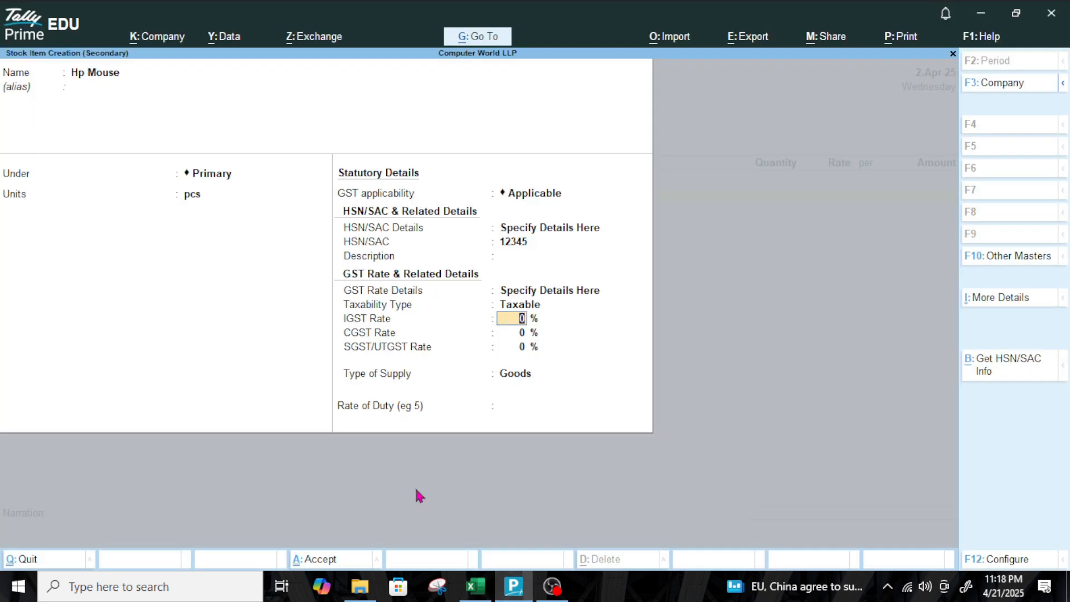
{"action": "type", "text": "18"}
{"action": "key", "text": "Return"}
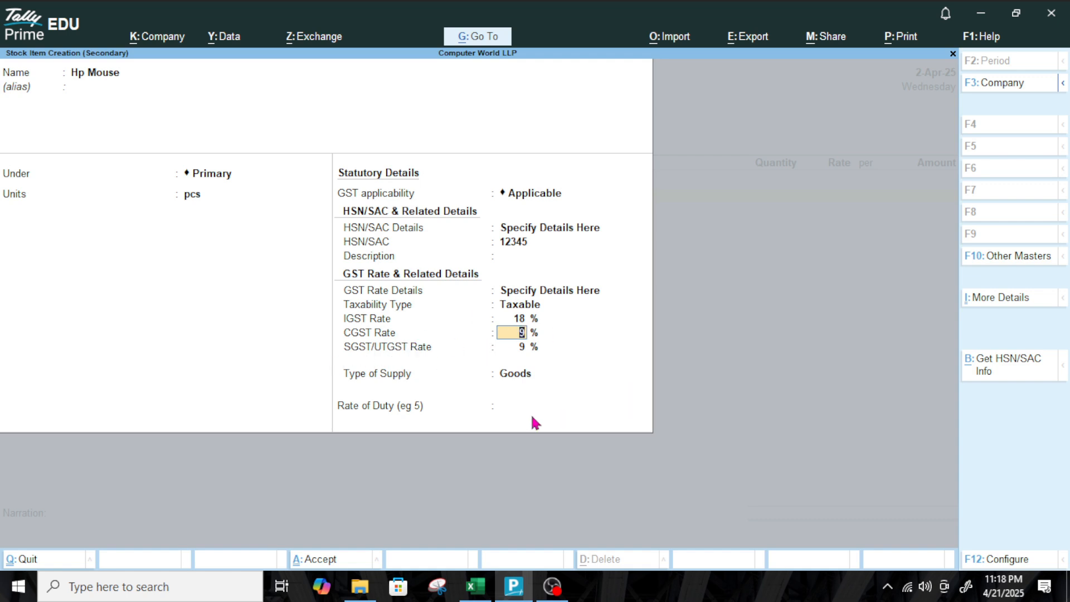
{"action": "key", "text": "Return"}
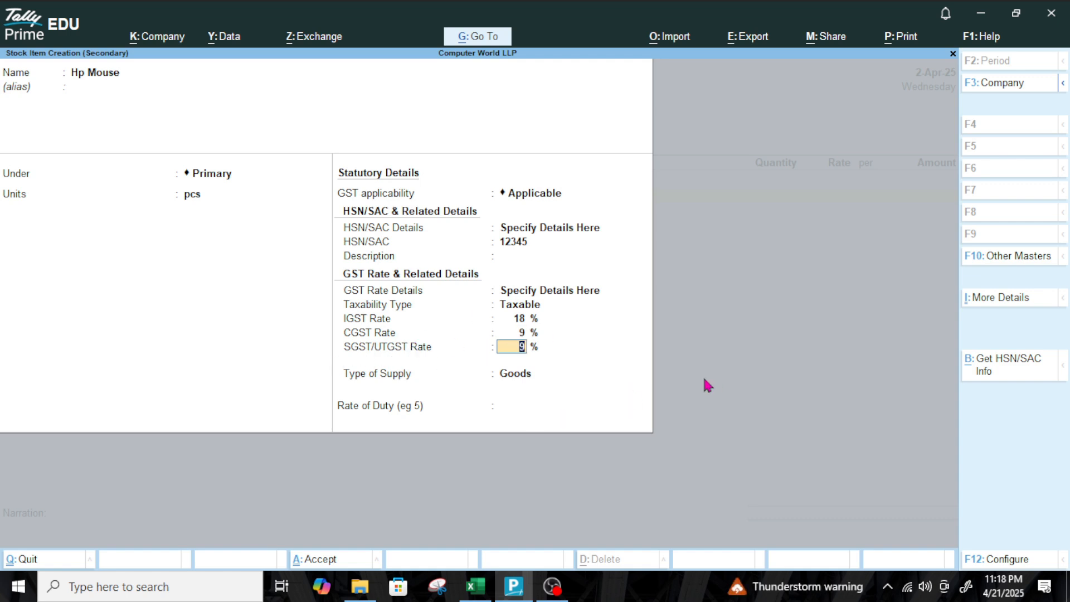
{"action": "key", "text": "Return"}
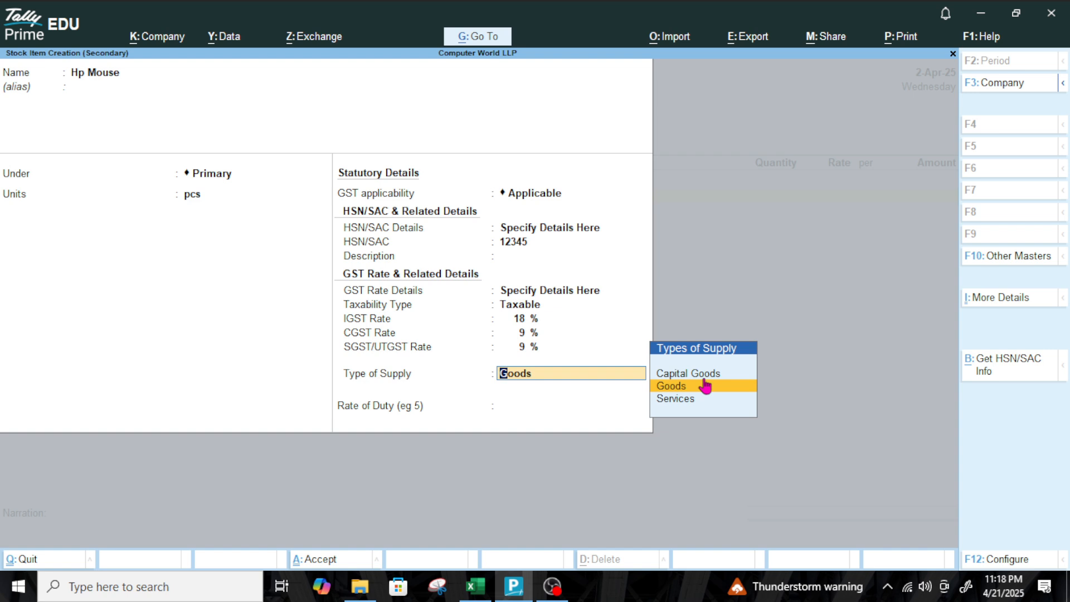
Set the type of supply to Goods, leave the rate of duty blank, and save the Hp Mouse stock item
{"action": "left_click", "coordinate": [705, 385]}
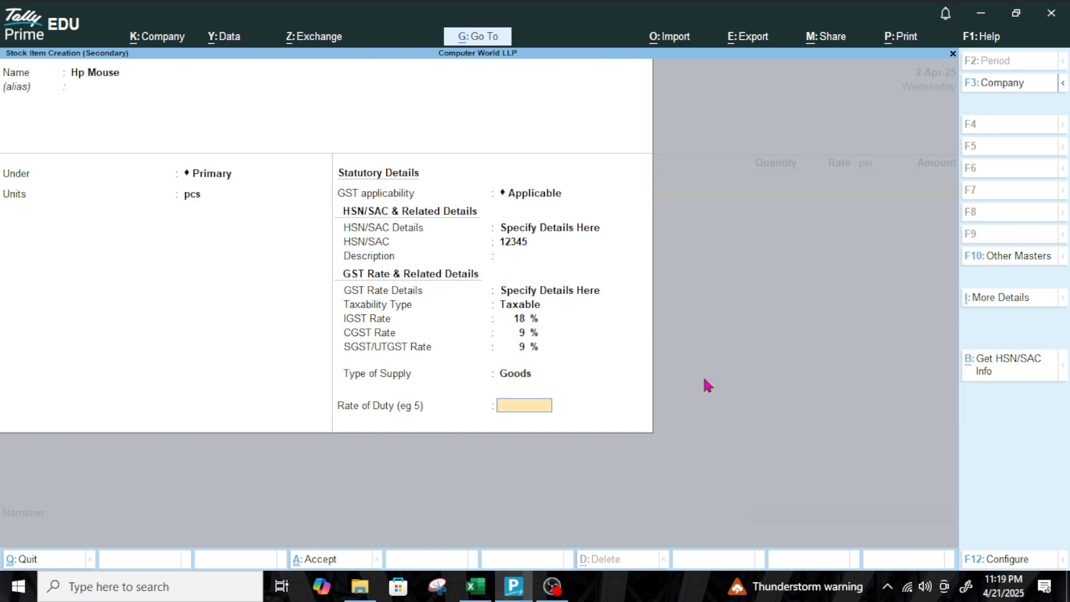
{"action": "key", "text": "Return"}
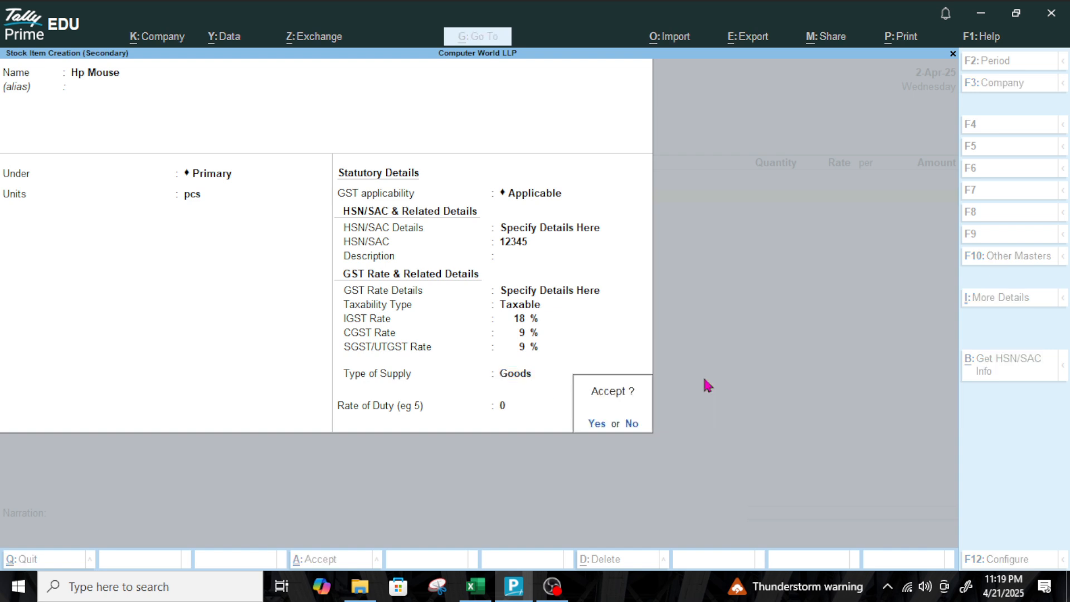
{"action": "key", "text": "Return"}
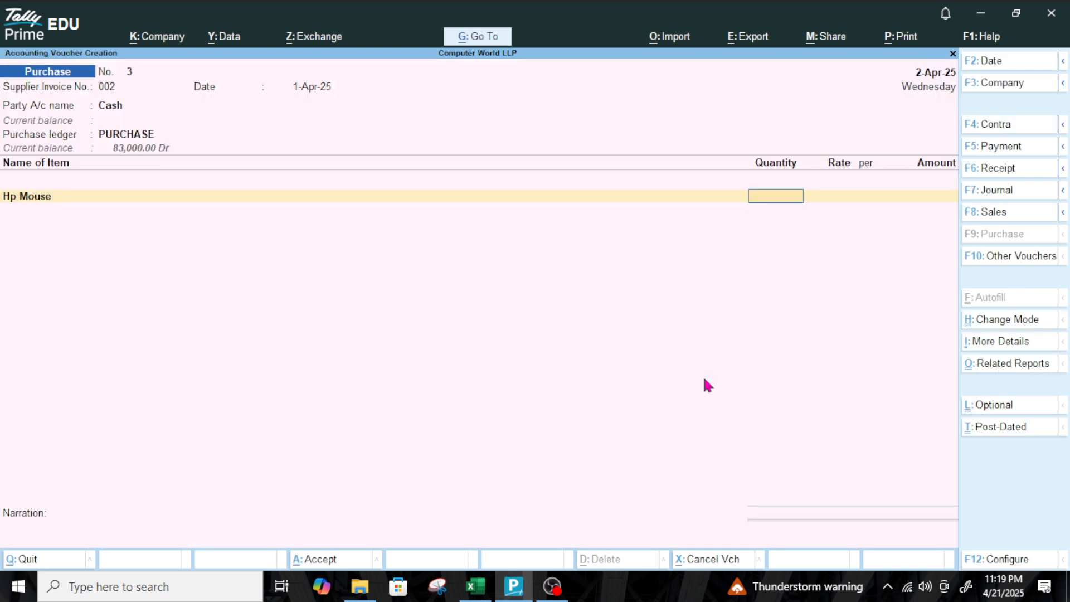
Check the Hp Mouse line in the Excel bill and enter 12 pcs at a rate of 500 per pcs in the TallyPrime voucher
{"action": "left_click", "coordinate": [474, 586]}
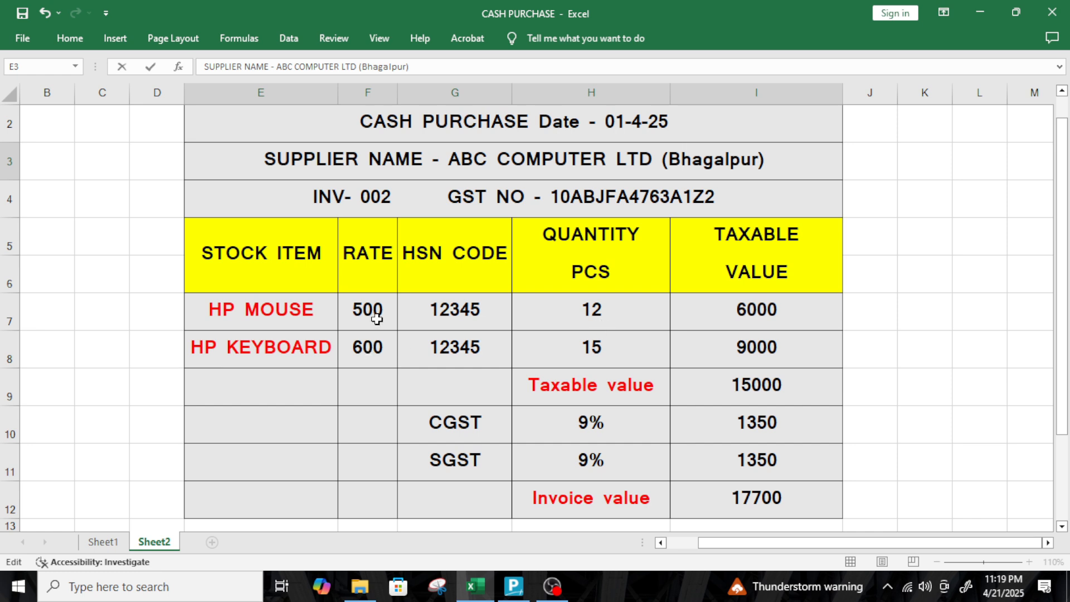
{"action": "left_click", "coordinate": [514, 586]}
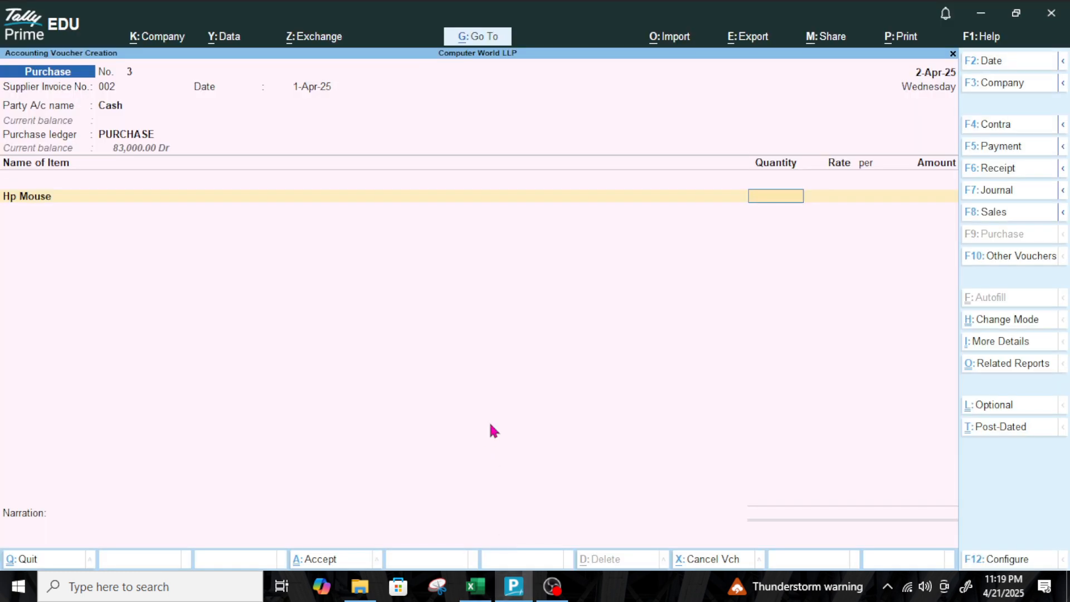
{"action": "type", "text": "12"}
{"action": "key", "text": "Return"}
{"action": "type", "text": "5"}
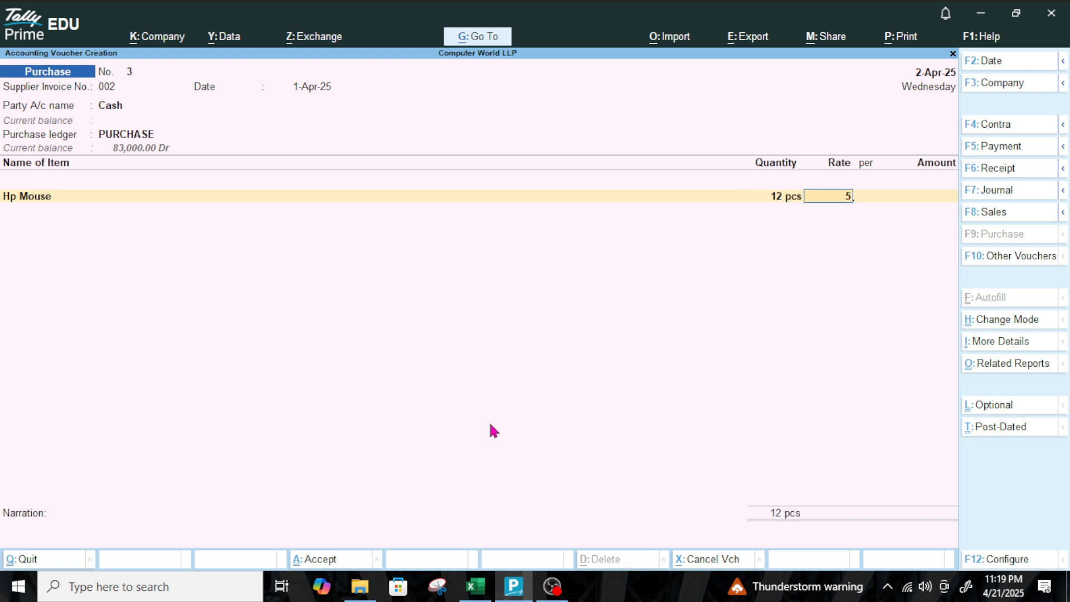
{"action": "type", "text": "00"}
{"action": "key", "text": "Return"}
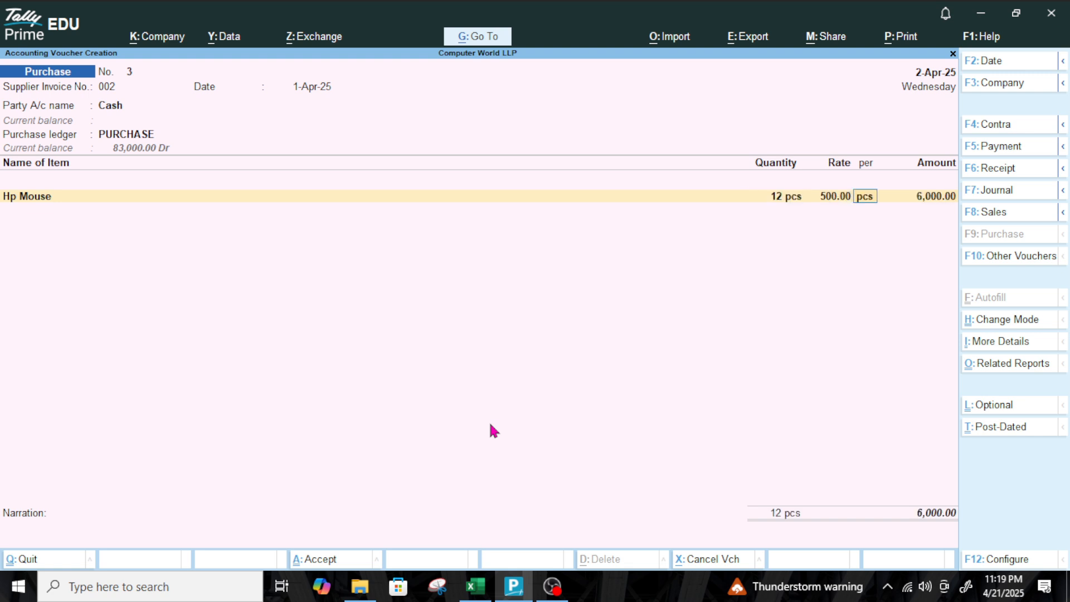
{"action": "key", "text": "Return"}
{"action": "key", "text": "Return"}
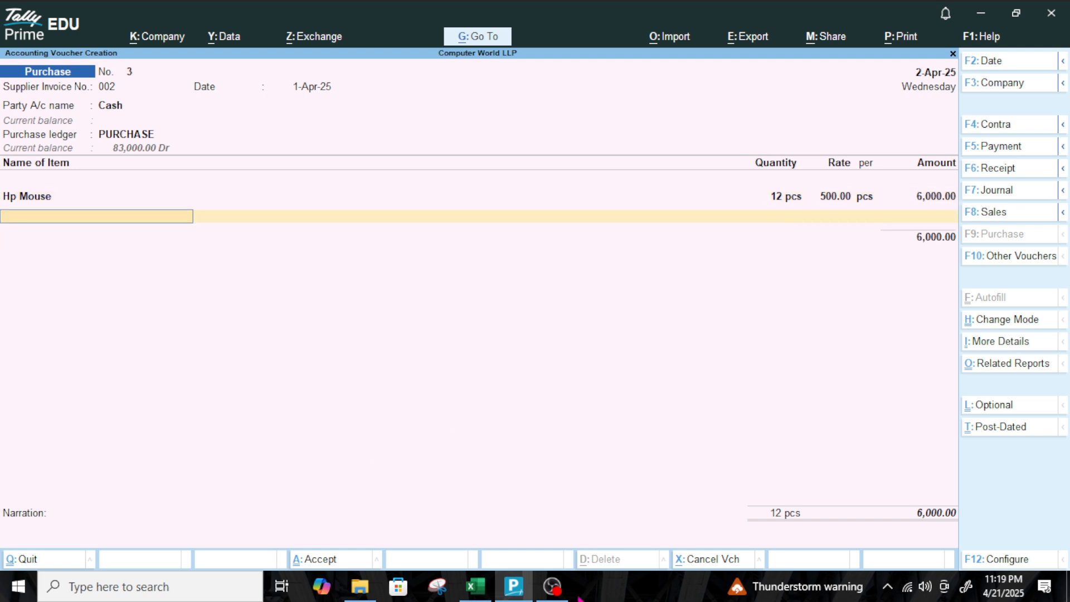
Check the second item in the Excel bill and start creating a stock item named Hp Keyboard from the TallyPrime voucher
{"action": "left_click", "coordinate": [481, 598]}
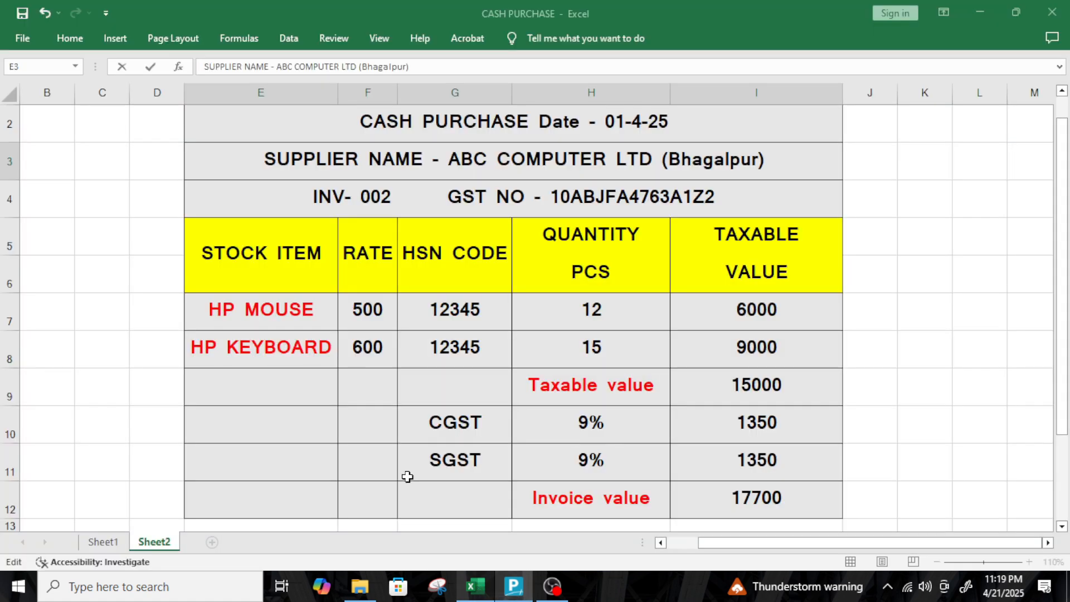
{"action": "left_click", "coordinate": [227, 353]}
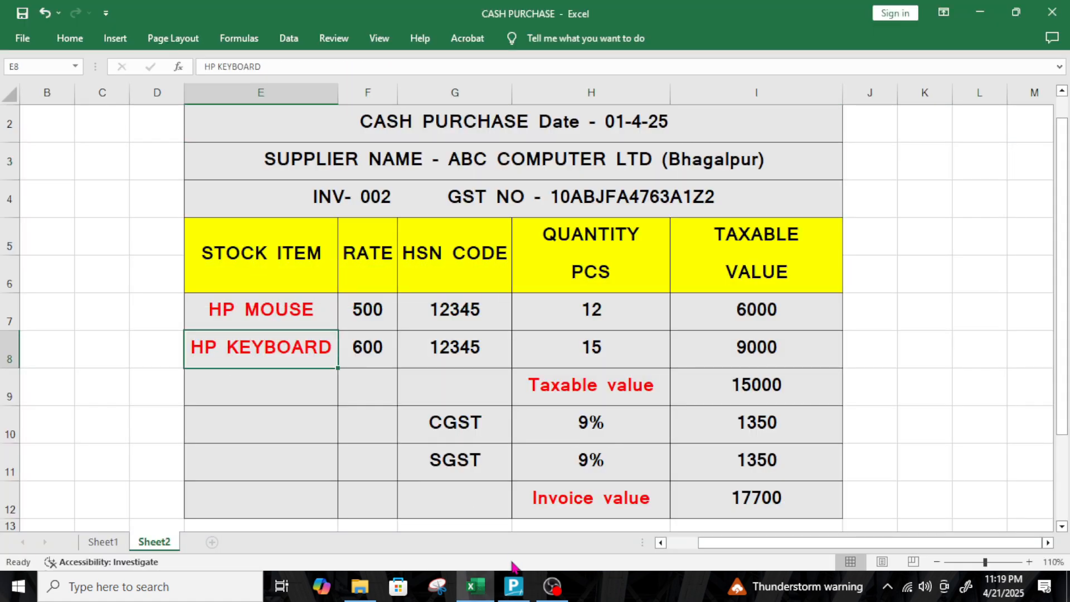
{"action": "key", "text": "alt+Tab"}
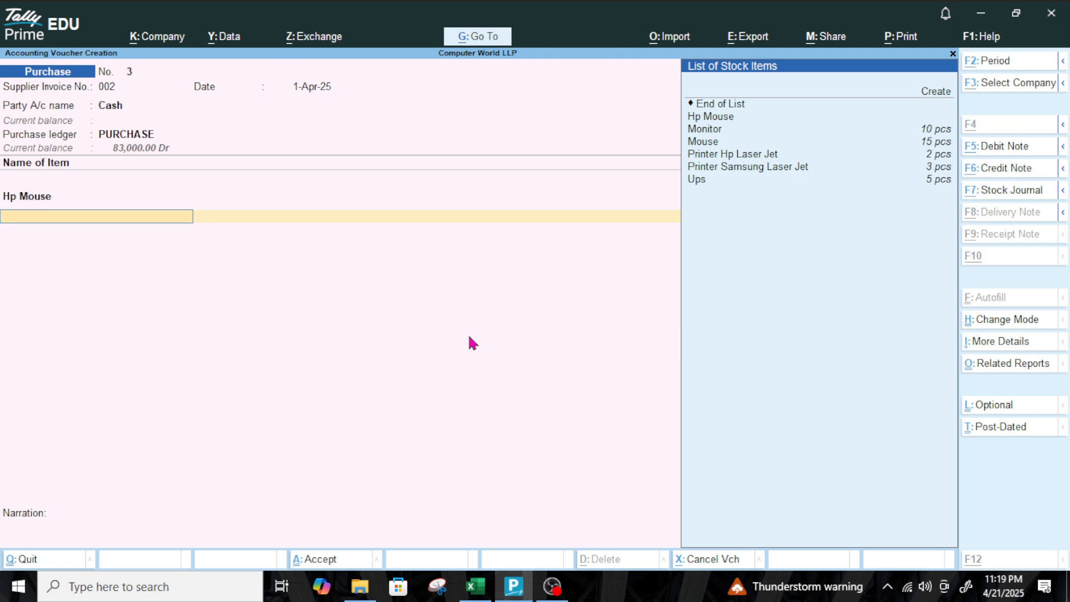
{"action": "key", "text": "alt+c"}
{"action": "type", "text": "H"}
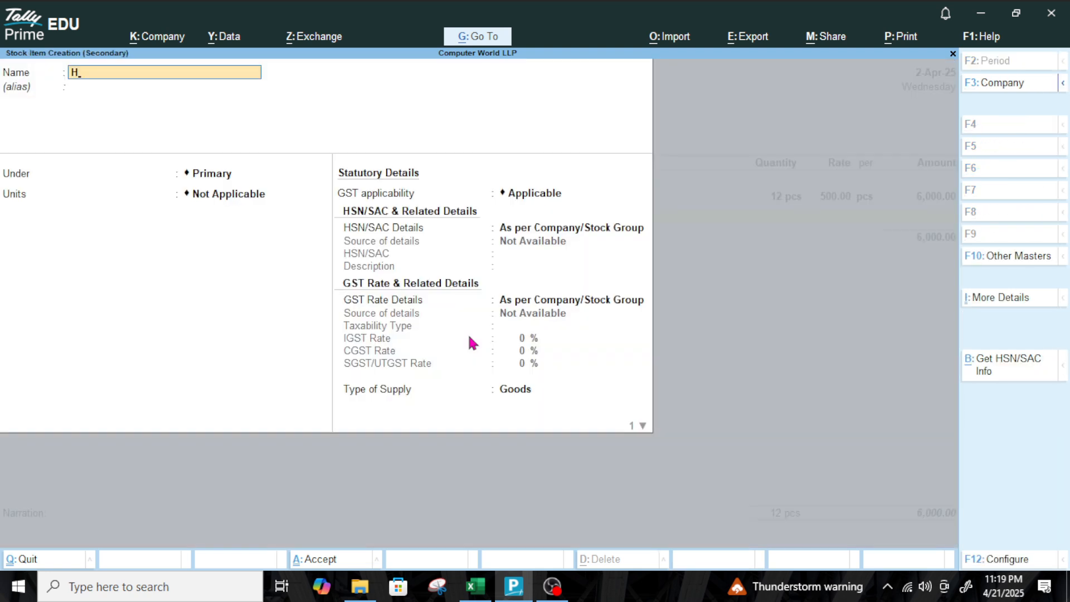
{"action": "type", "text": "p Keyboard"}
Leave the Hp Keyboard alias blank, keep the group Primary, set the unit to pcs, and accept GST as Applicable
{"action": "key", "text": "Return"}
{"action": "key", "text": "Return"}
{"action": "key", "text": "Return"}
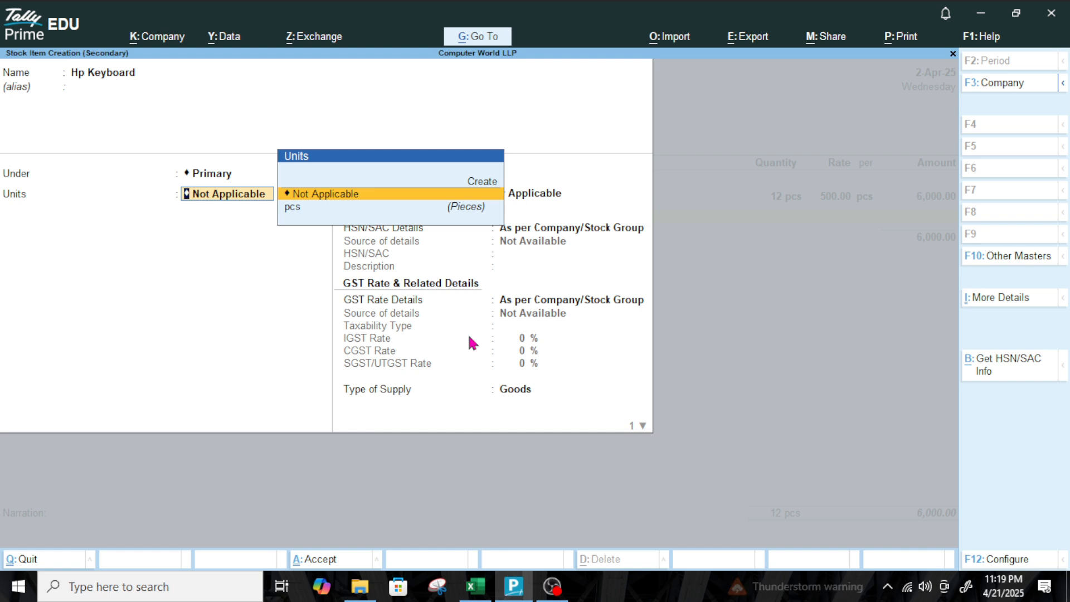
{"action": "key", "text": "Down"}
{"action": "key", "text": "Return"}
{"action": "key", "text": "Return"}
{"action": "key", "text": "Return"}
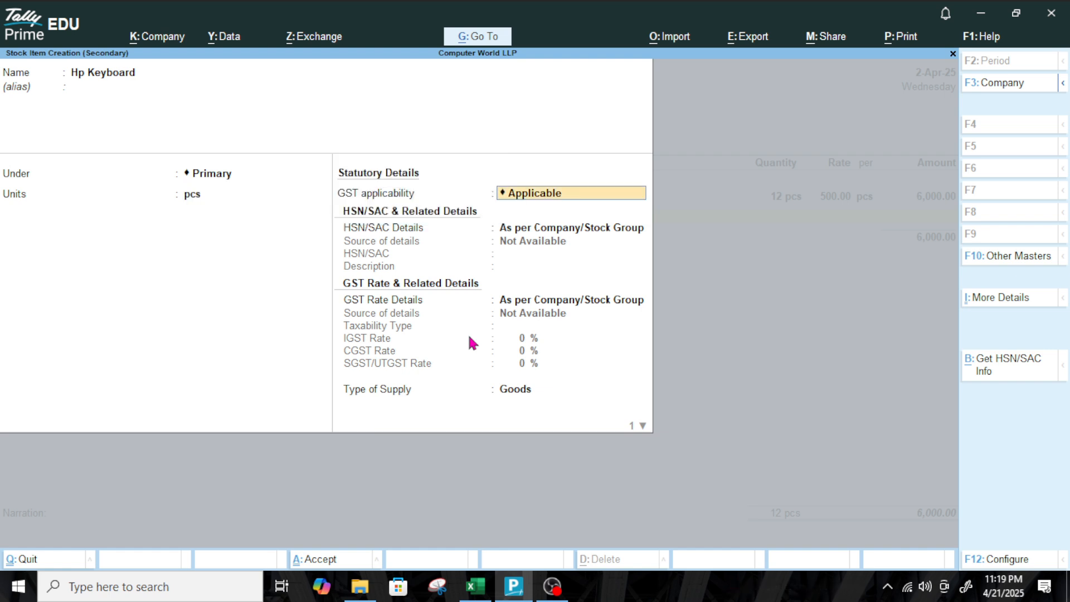
{"action": "key", "text": "BackSpace"}
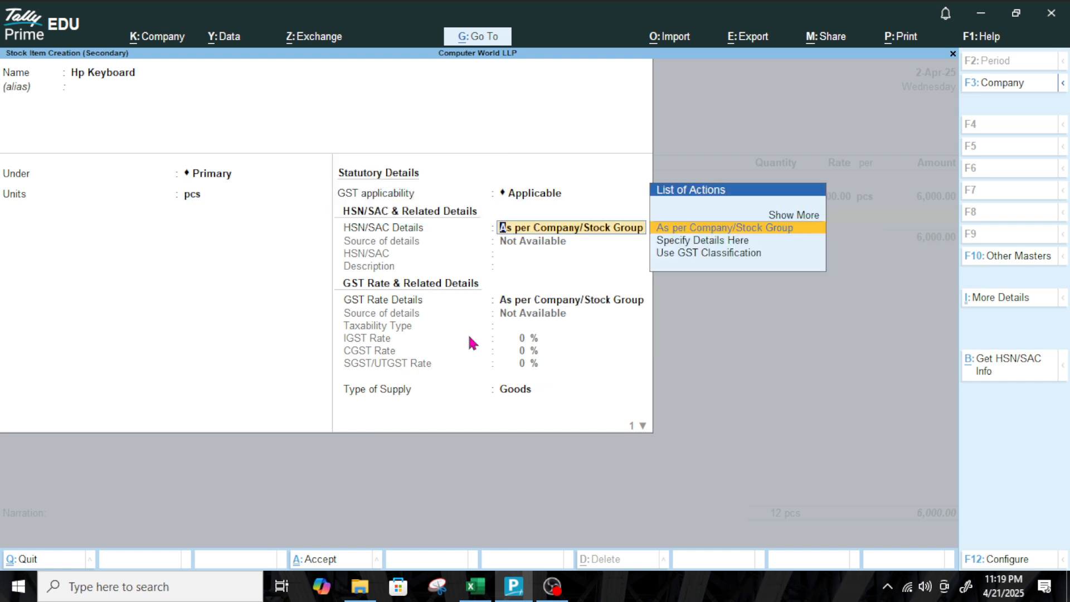
Specify the HSN/SAC details for Hp Keyboard directly in the item, with HSN/SAC 12345 and a blank description
{"action": "key", "text": "Down"}
{"action": "key", "text": "Return"}
{"action": "type", "text": "12345"}
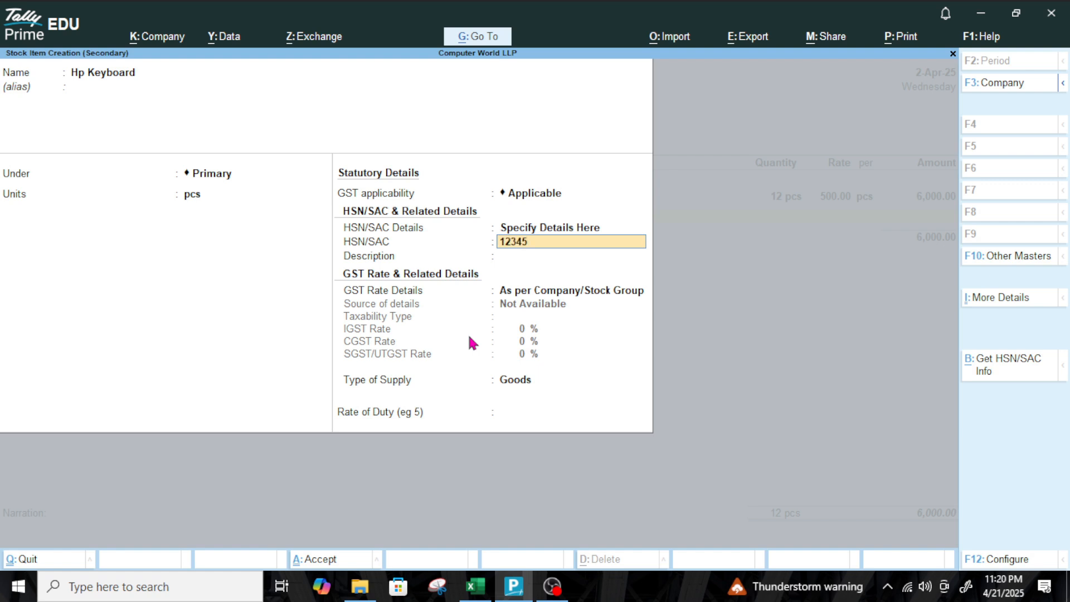
{"action": "key", "text": "Return"}
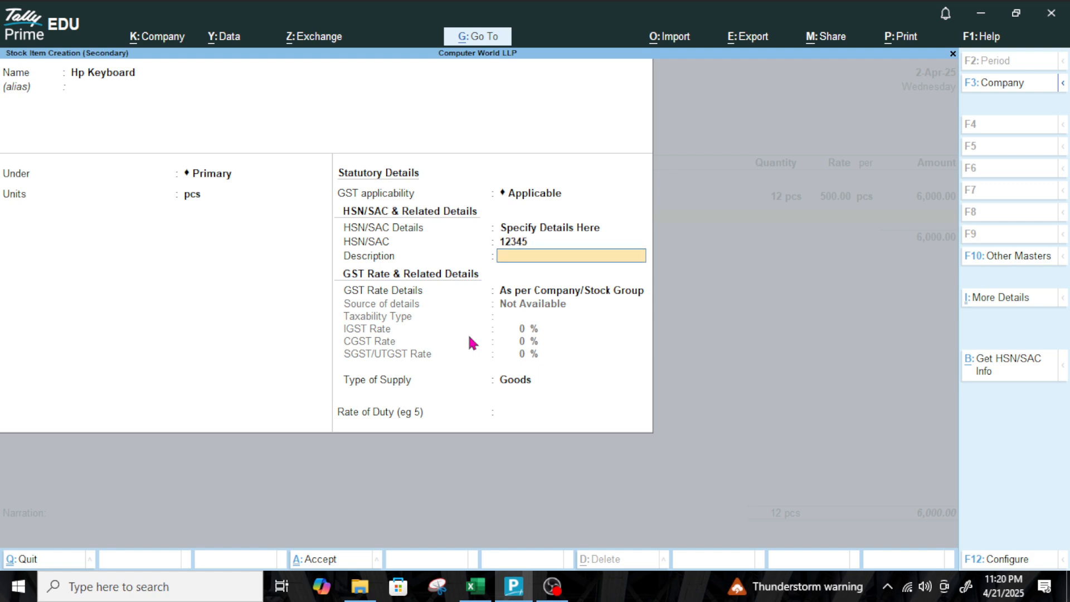
{"action": "key", "text": "Return"}
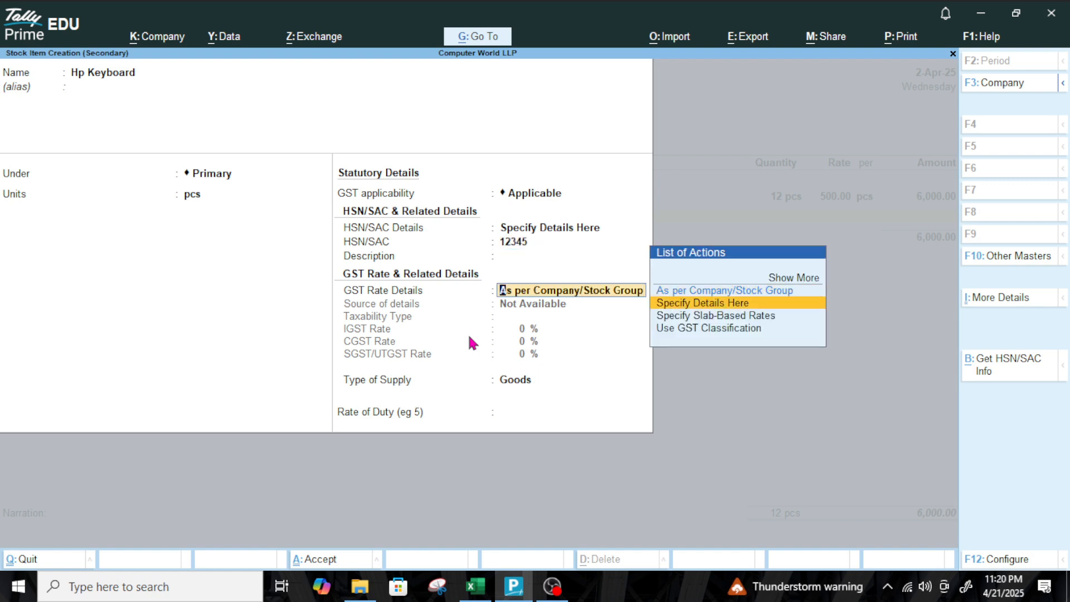
Specify the Hp Keyboard GST rate details in the item as Taxable with IGST 18%, accepting the 9% CGST and 9% SGST split
{"action": "key", "text": "Return"}
{"action": "key", "text": "Return"}
{"action": "type", "text": "18"}
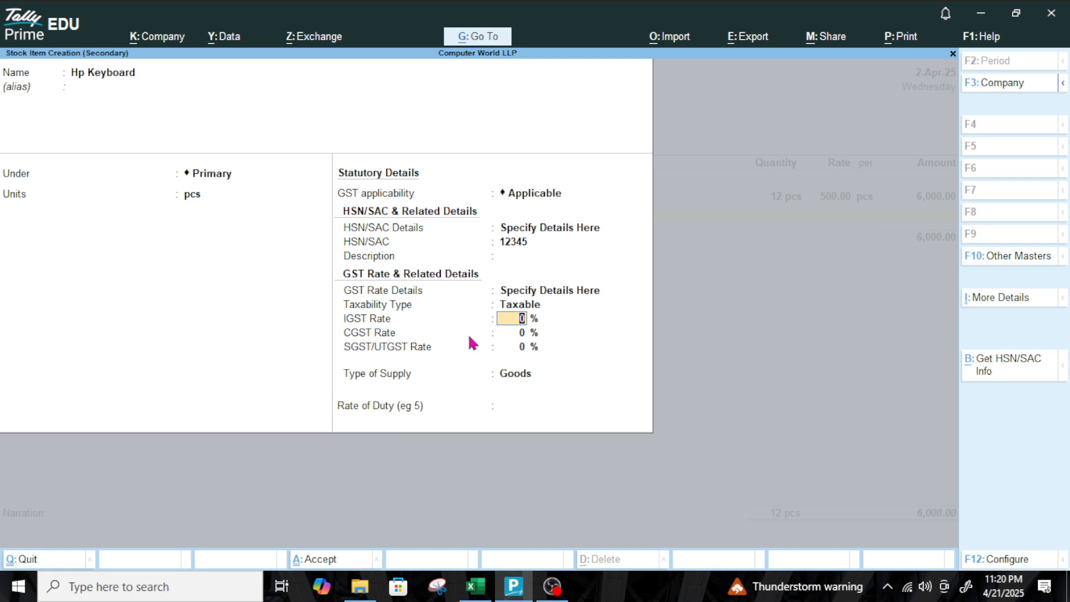
{"action": "key", "text": "Return"}
{"action": "key", "text": "Return"}
{"action": "key", "text": "Return"}
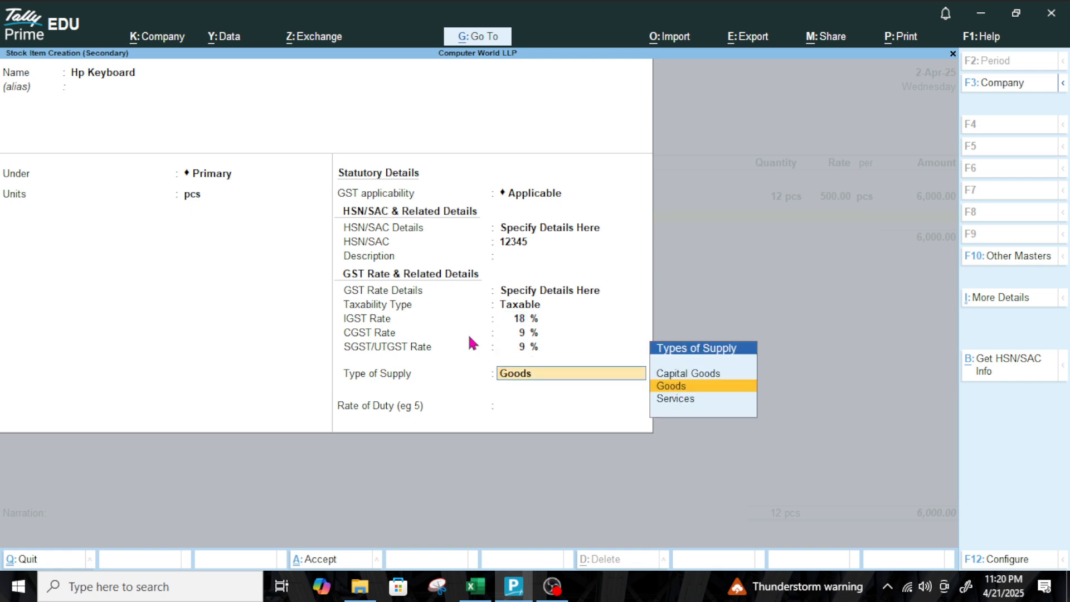
Keep the type of supply as Goods, leave the rate of duty blank, and save the Hp Keyboard stock item
{"action": "key", "text": "Return"}
{"action": "key", "text": "Return"}
{"action": "key", "text": "Return"}
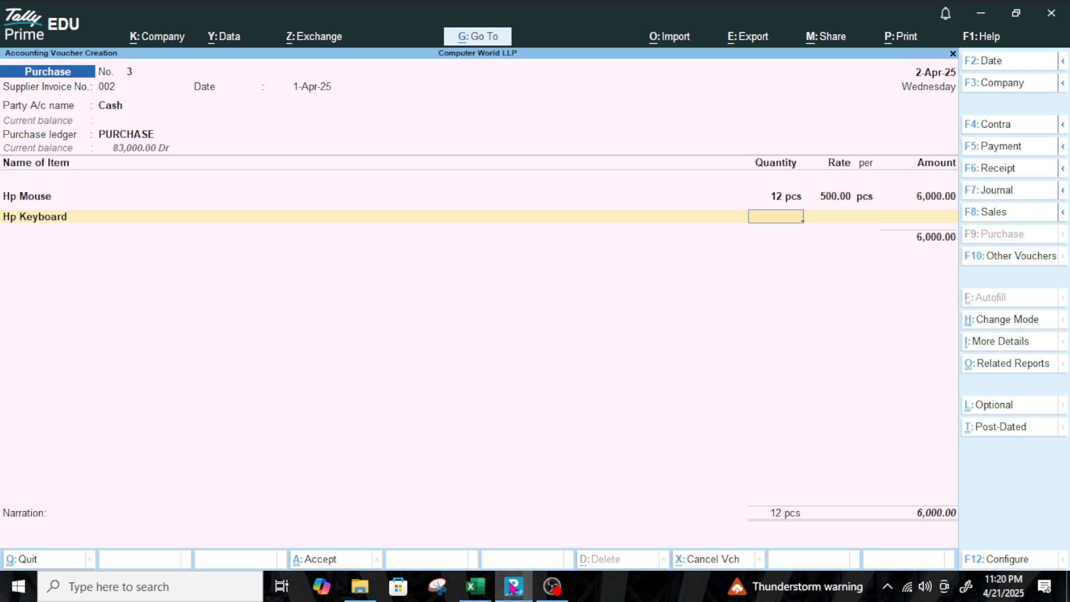
Check the HP Keyboard line in the Excel bill and enter 15 pcs at a rate of 600 per pcs in the TallyPrime voucher
{"action": "left_click", "coordinate": [475, 586]}
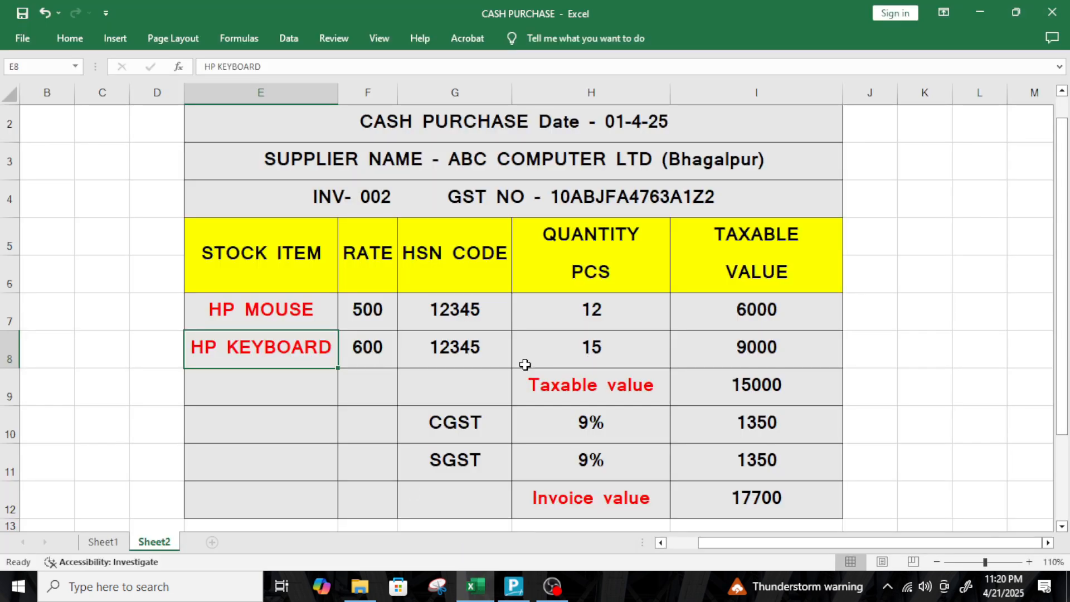
{"action": "mouse_move", "coordinate": [513, 586]}
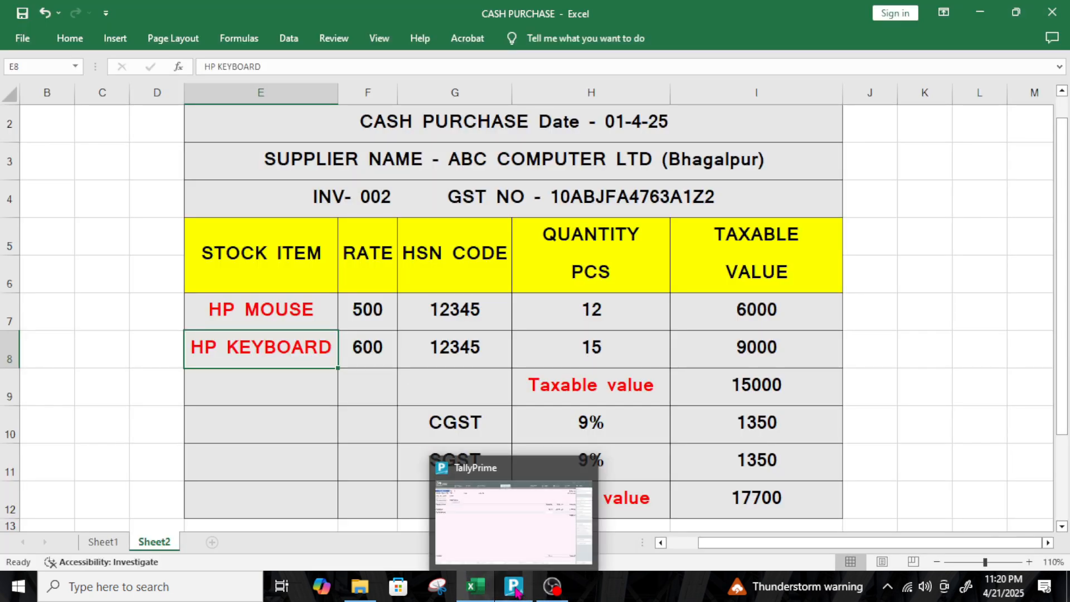
{"action": "left_click", "coordinate": [431, 477]}
{"action": "type", "text": "15"}
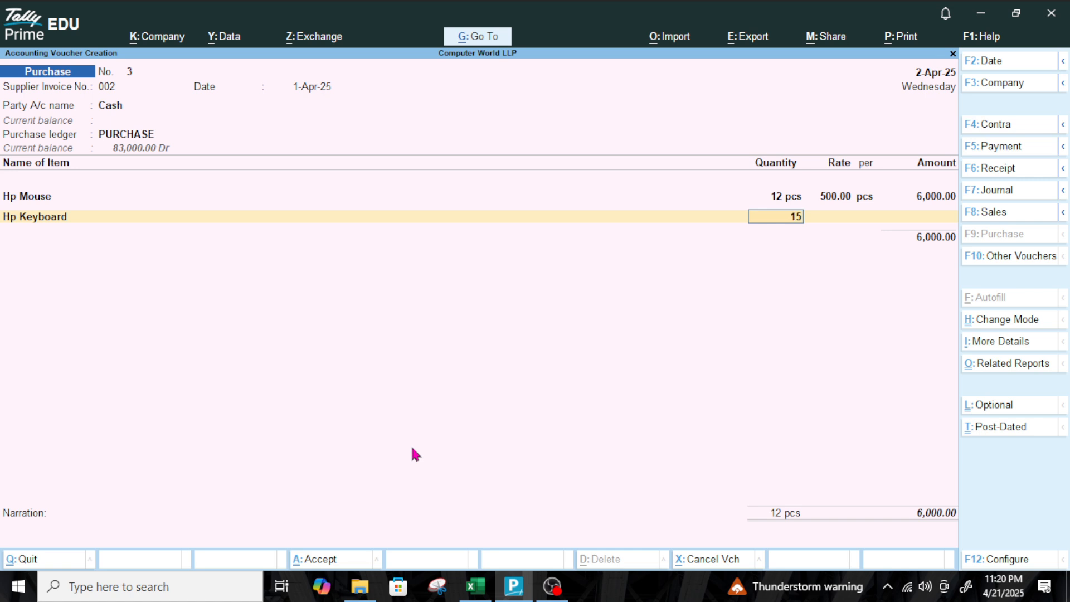
{"action": "key", "text": "Return"}
{"action": "type", "text": "600"}
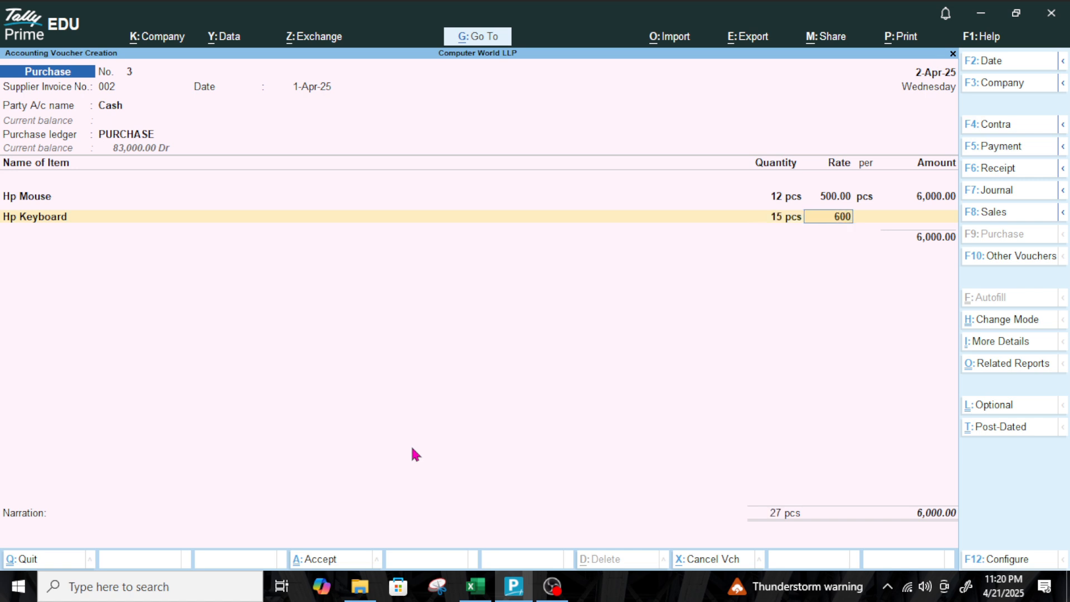
{"action": "key", "text": "Return"}
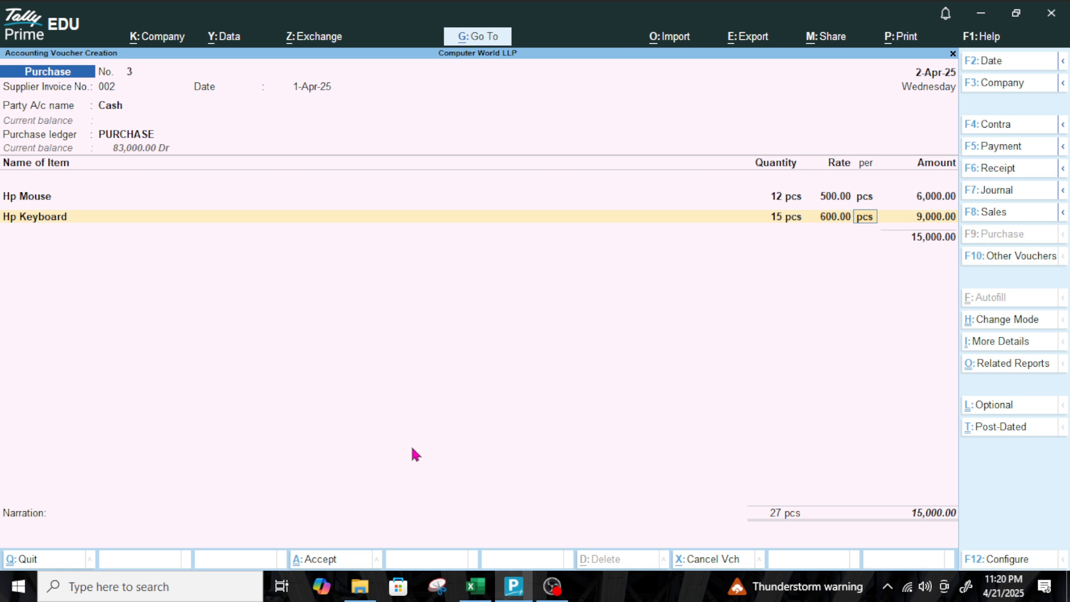
{"action": "key", "text": "Return"}
{"action": "key", "text": "Return"}
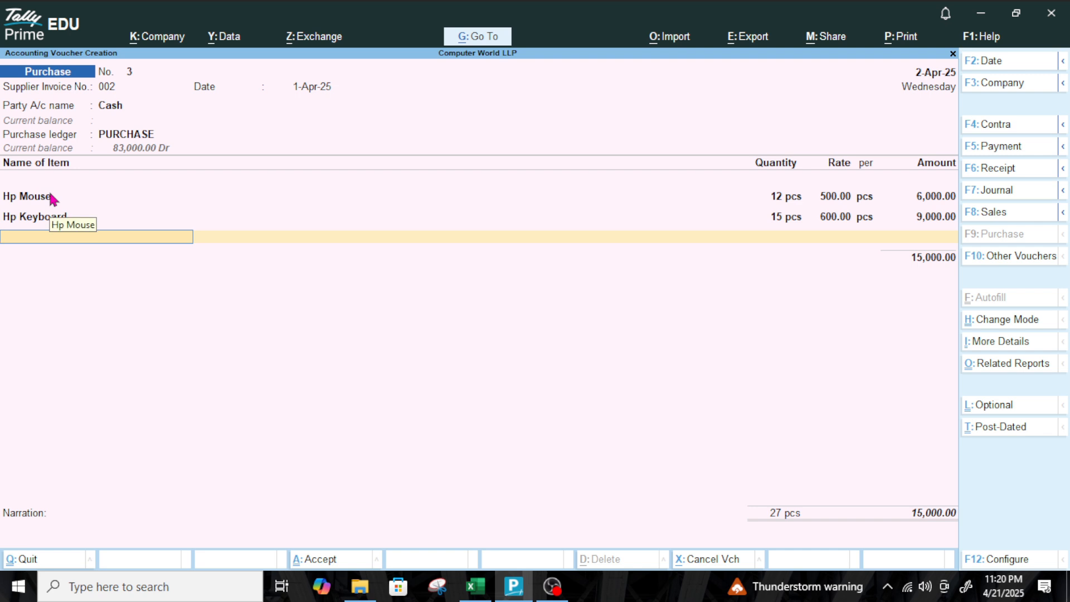
End the item list and add the CGST and SGST ledgers to the voucher with their automatically calculated amounts
{"action": "key", "text": "Return"}
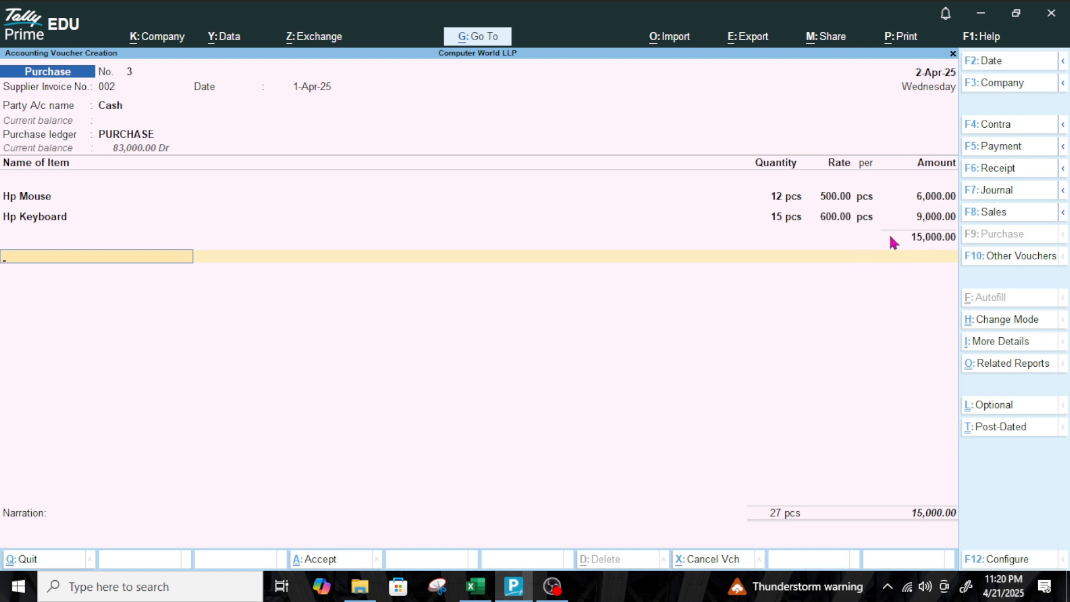
{"action": "type", "text": "Cgst"}
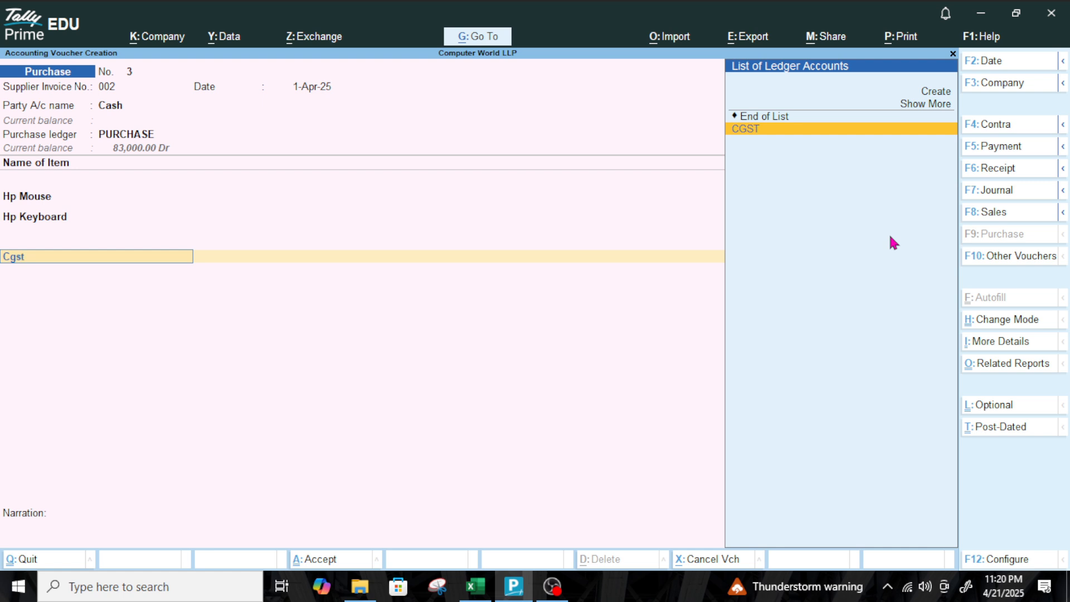
{"action": "key", "text": "Return"}
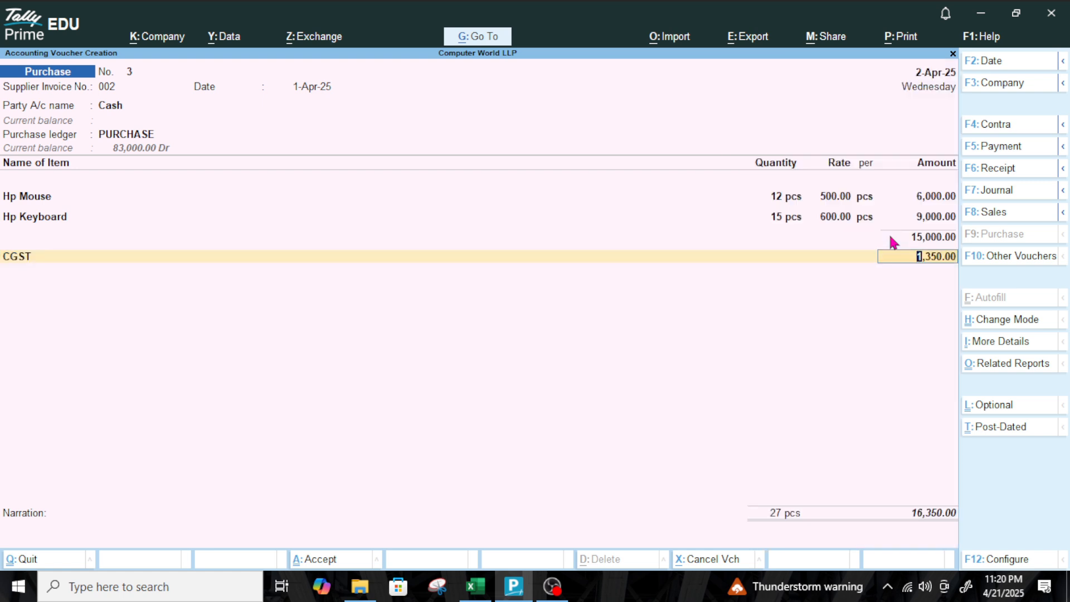
{"action": "key", "text": "Return"}
{"action": "type", "text": "sg"}
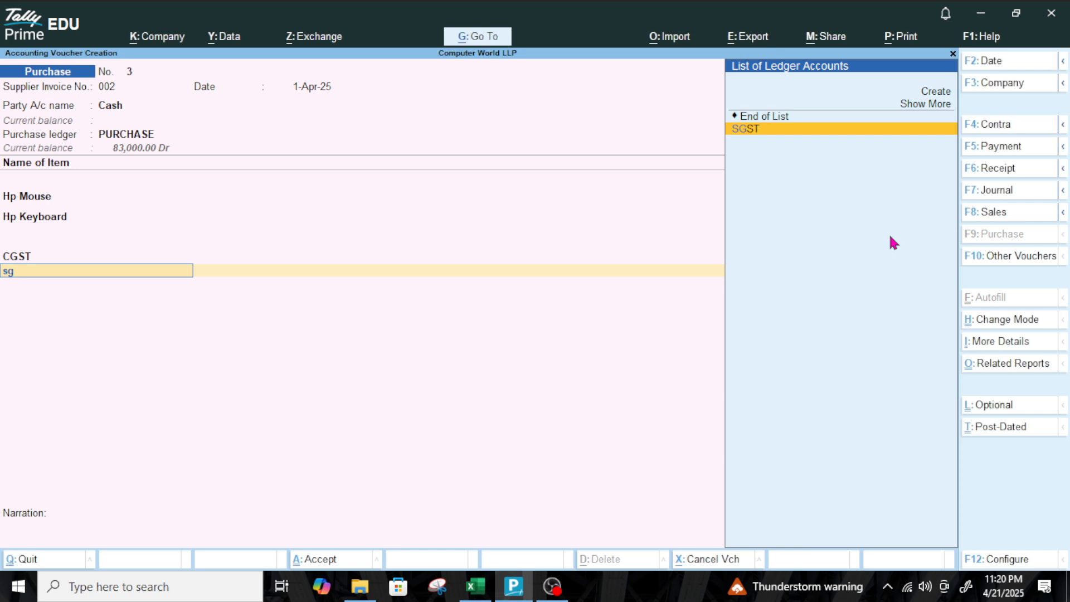
{"action": "key", "text": "Return"}
{"action": "key", "text": "Return"}
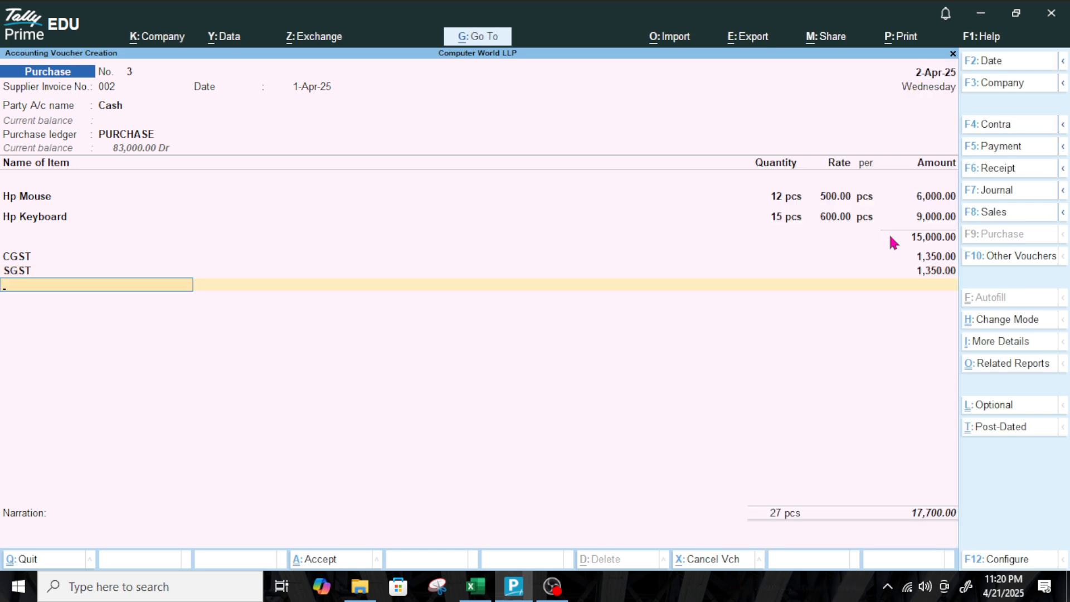
Add the Round Off ledger below SGST, leaving its rate and amount blank
{"action": "type", "text": "Round"}
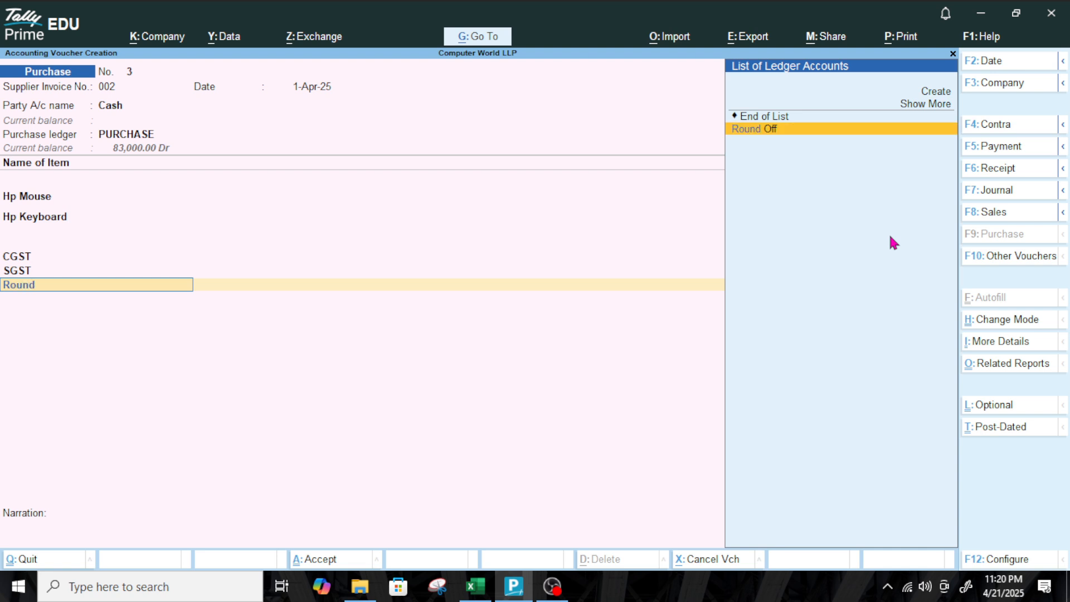
{"action": "key", "text": "Return"}
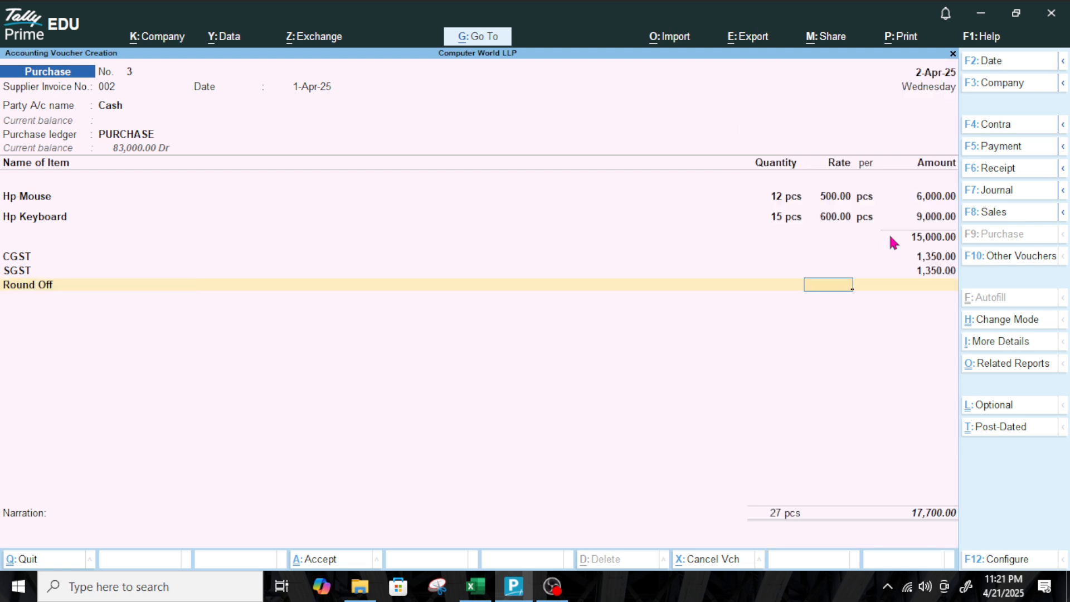
{"action": "key", "text": "Return"}
{"action": "key", "text": "Return"}
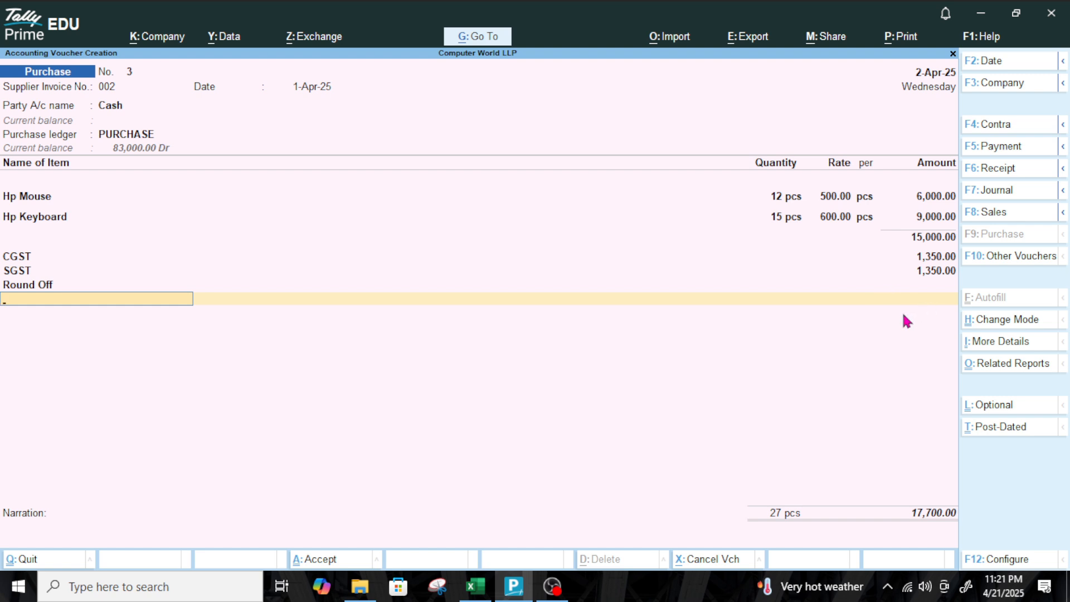
End the ledger list, leave the narration blank, and accept the purchase voucher
{"action": "key", "text": "Return"}
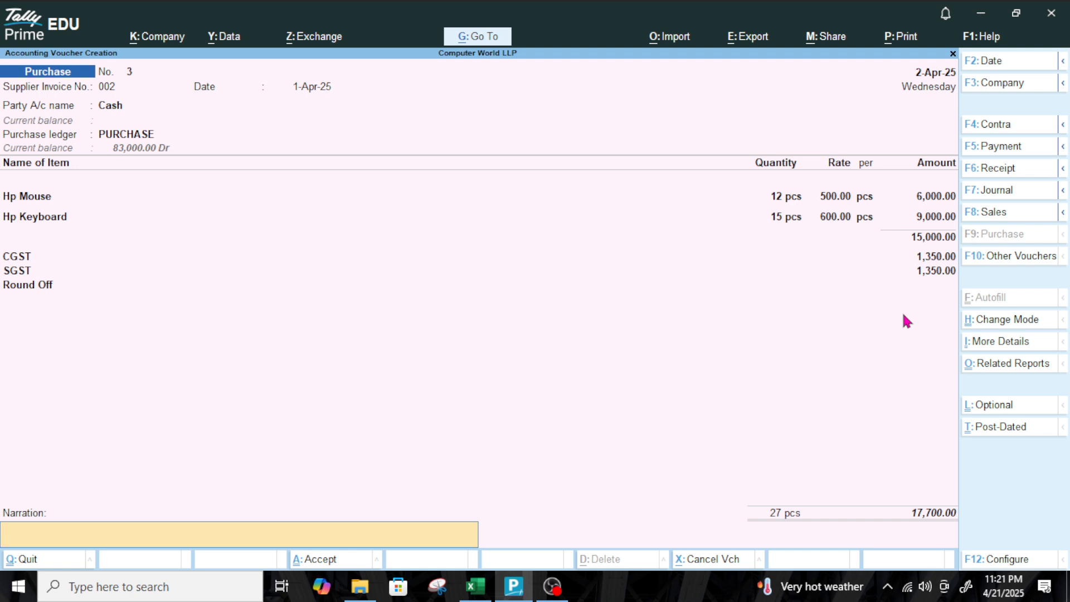
{"action": "key", "text": "Return"}
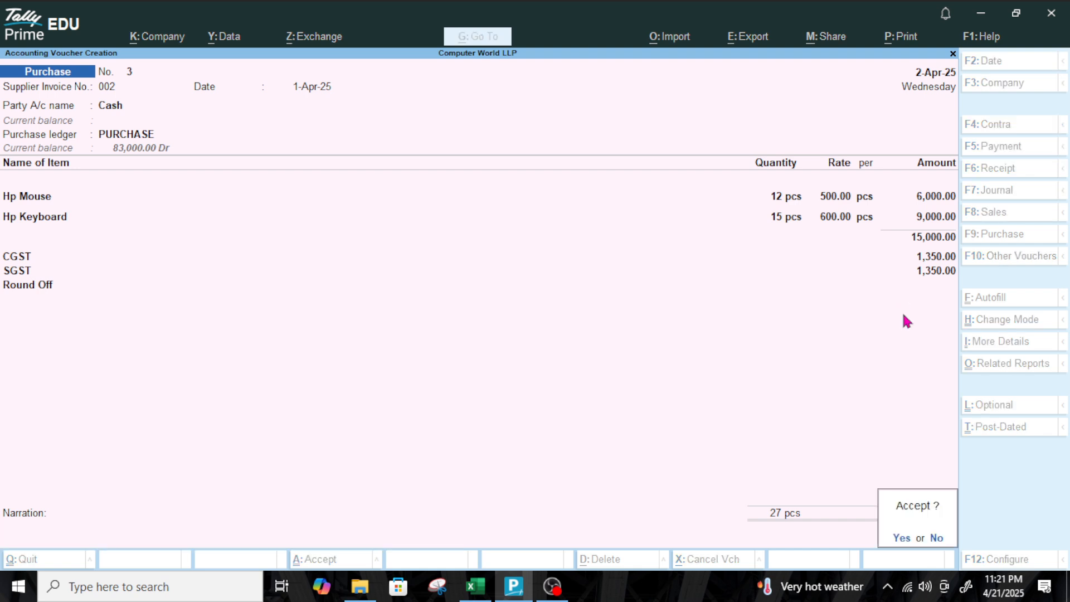
{"action": "key", "text": "Return"}
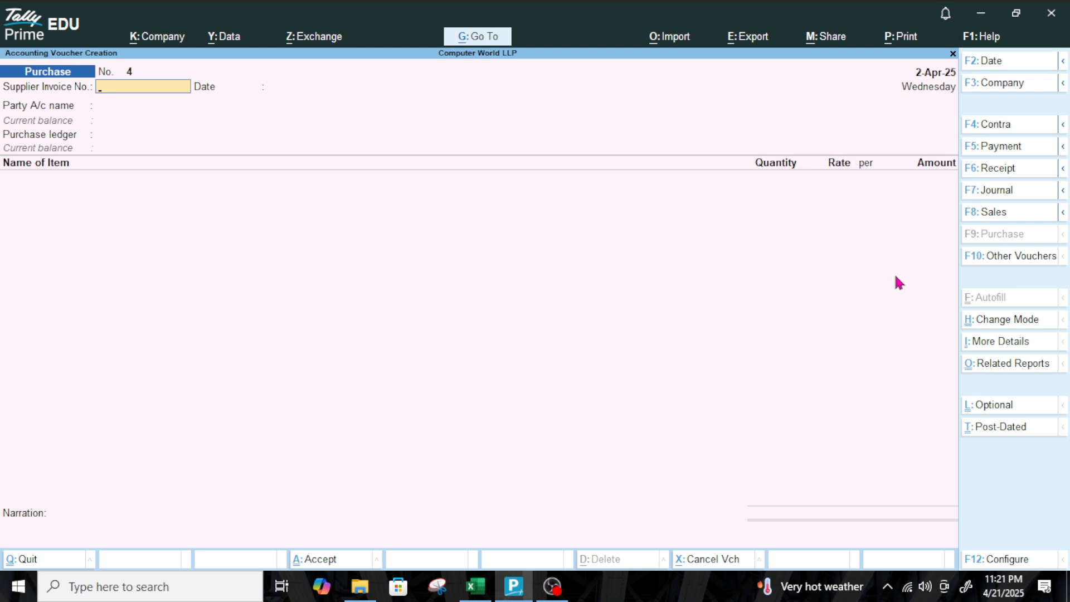